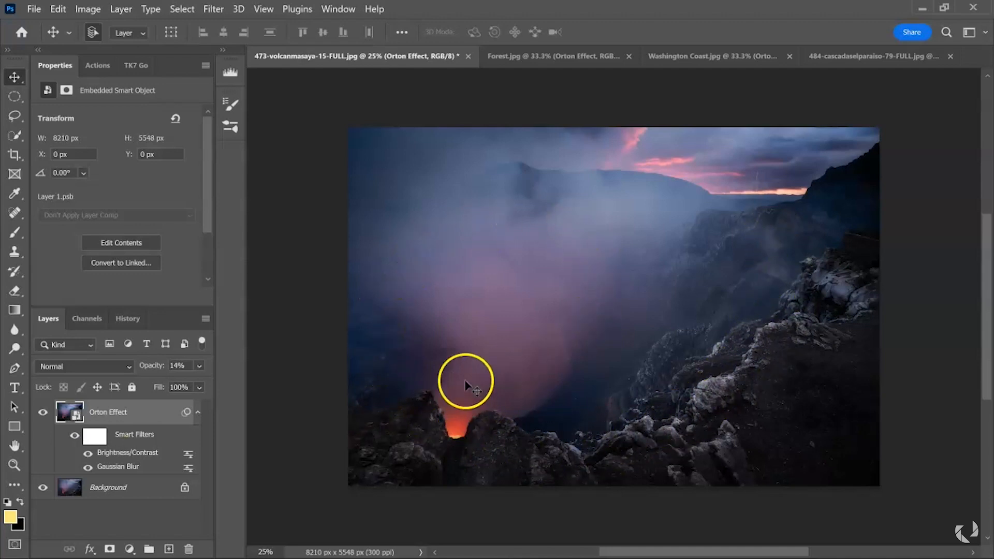
- Toggle the Orton Effect layer off and on in the volcano image and in Forest.jpg to compare before and after
{"action": "left_click", "coordinate": [43, 412]}
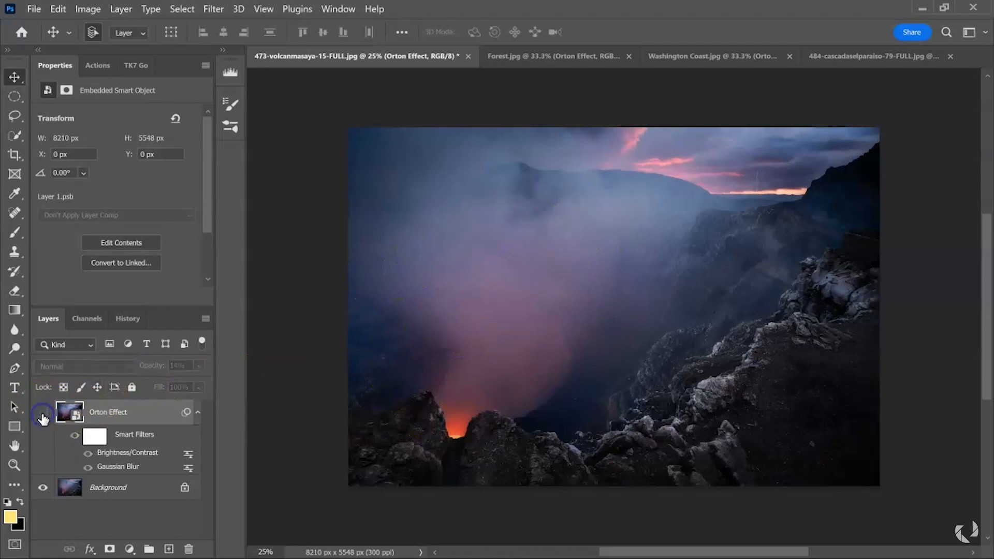
{"action": "left_click", "coordinate": [43, 415]}
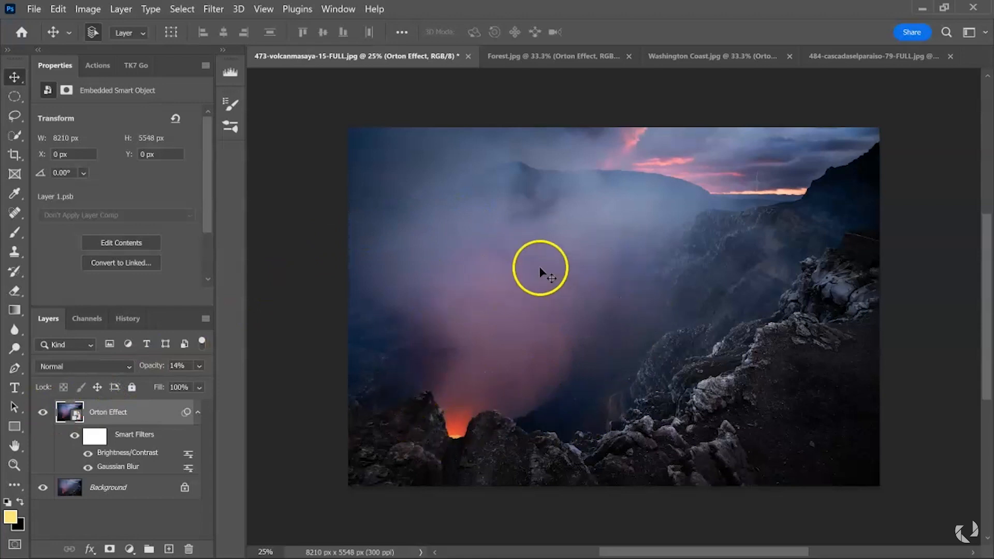
{"action": "left_click", "coordinate": [518, 55]}
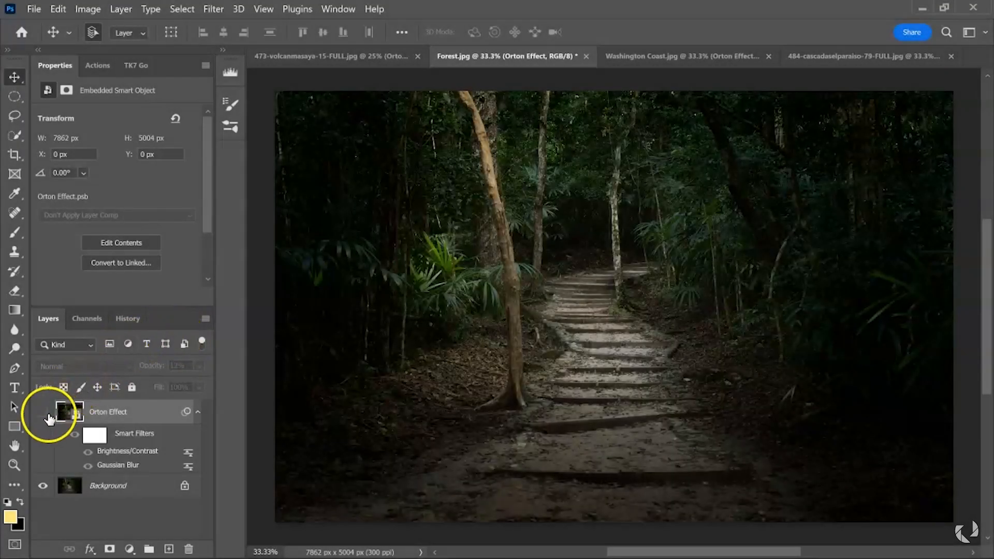
{"action": "left_click", "coordinate": [43, 411]}
{"action": "left_click", "coordinate": [44, 413]}
{"action": "left_click", "coordinate": [43, 413]}
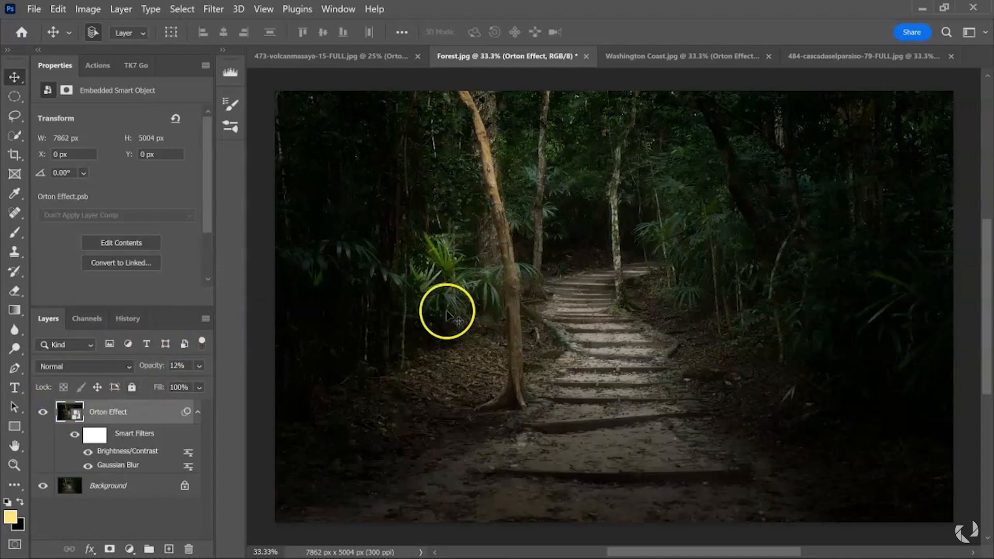
{"action": "left_click", "coordinate": [43, 413]}
{"action": "left_click", "coordinate": [43, 413]}
- Try stronger and weaker opacities on the forest image's Orton Effect layer and settle on 10%
{"action": "left_click", "coordinate": [199, 366]}
{"action": "mouse_move", "coordinate": [145, 382]}
{"action": "left_mouse_down"}
{"action": "mouse_move", "coordinate": [203, 387]}
{"action": "mouse_move", "coordinate": [154, 386]}
{"action": "left_mouse_up"}
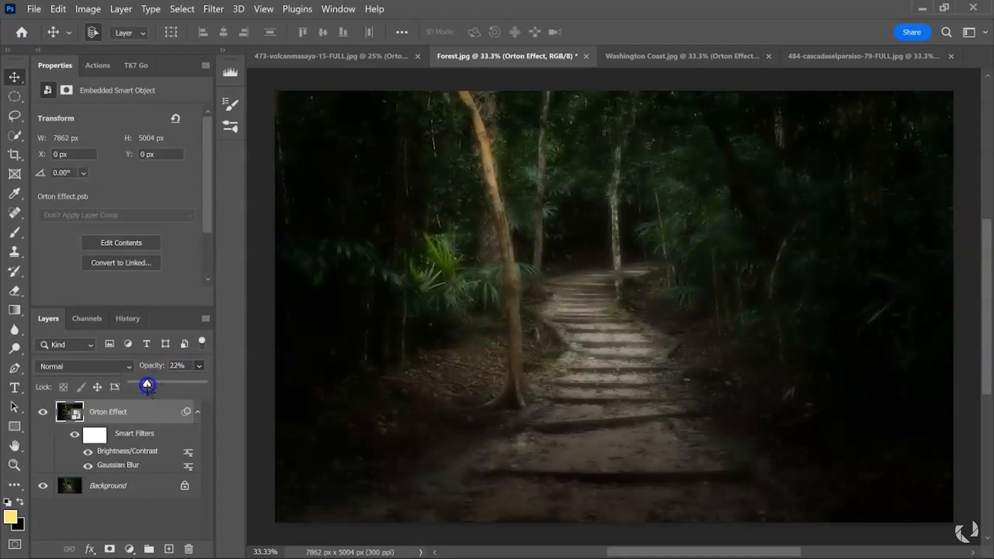
{"action": "left_click_drag", "start_coordinate": [136, 385], "coordinate": [134, 386]}
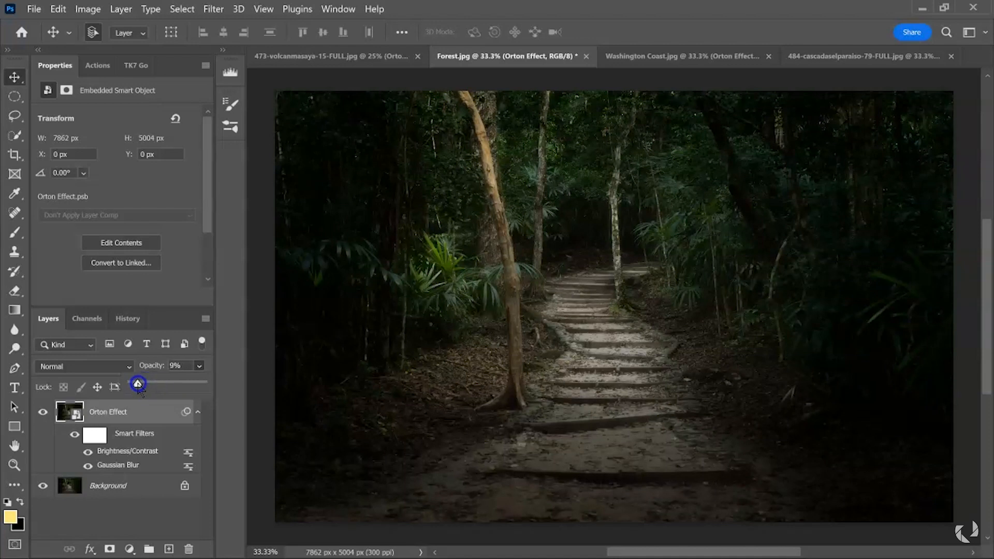
{"action": "left_click", "coordinate": [189, 454]}
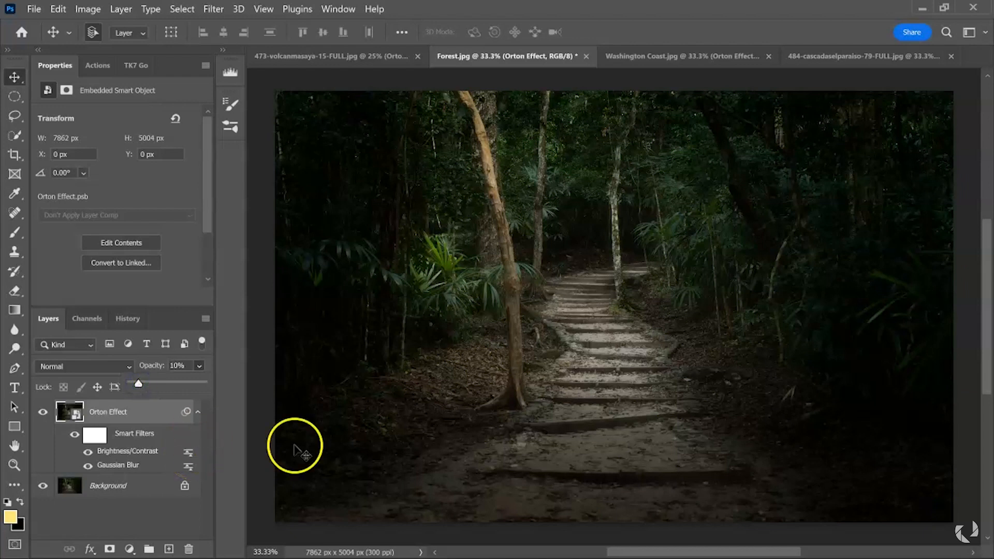
- In Washington Coast.jpg, set the Orton Effect layer's opacity to 10% and compare the image with and without it
{"action": "left_click", "coordinate": [680, 59]}
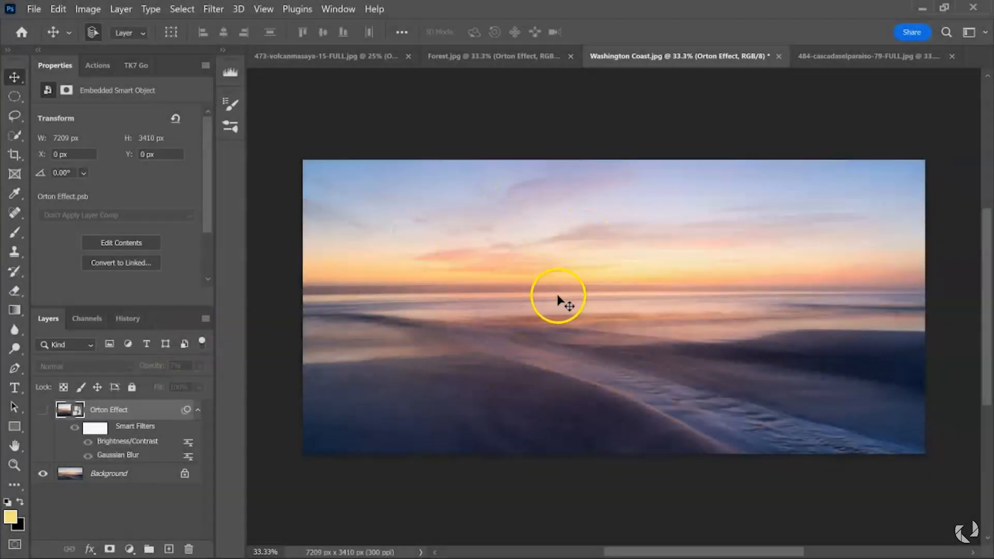
{"action": "left_click", "coordinate": [43, 410]}
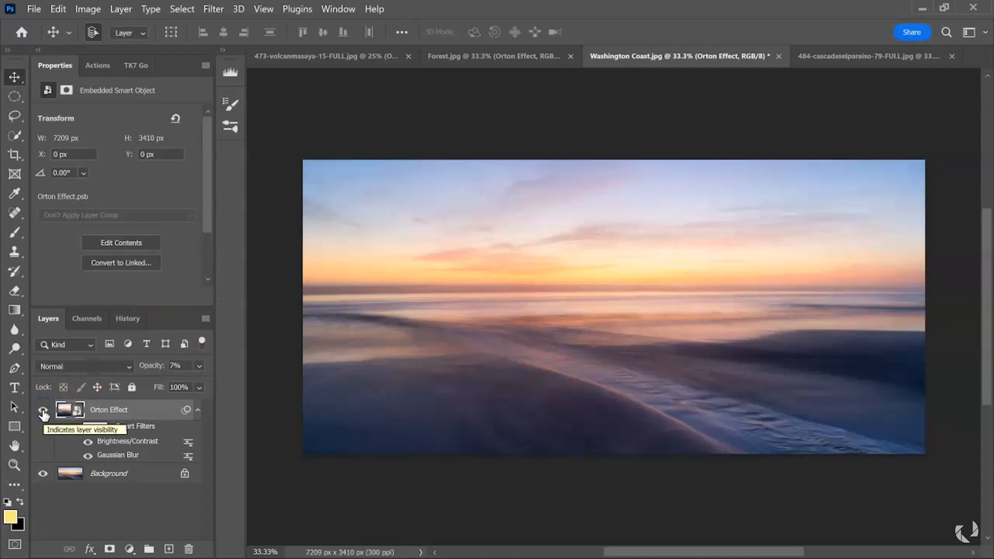
{"action": "left_click", "coordinate": [199, 366]}
{"action": "left_click_drag", "start_coordinate": [134, 383], "coordinate": [146, 383]}
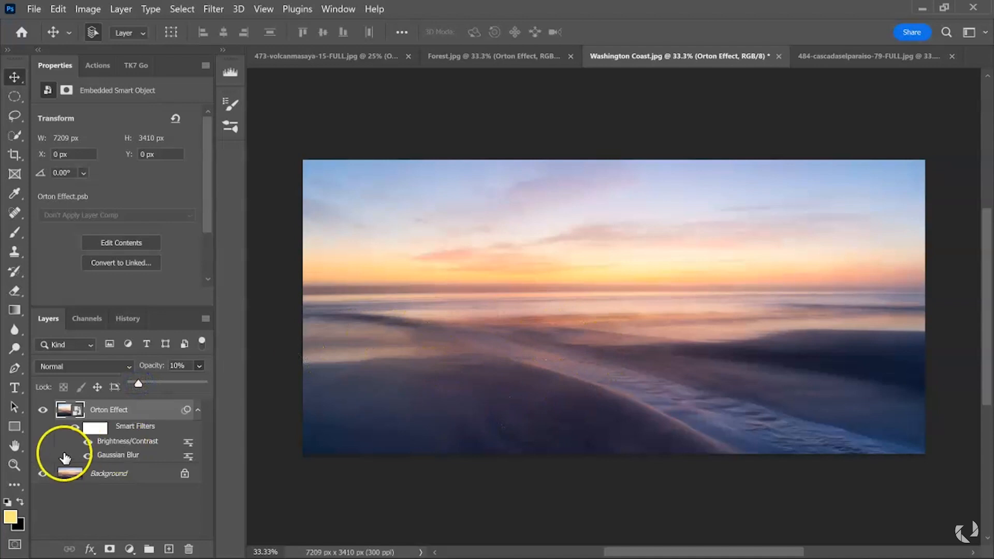
{"action": "left_click", "coordinate": [43, 410]}
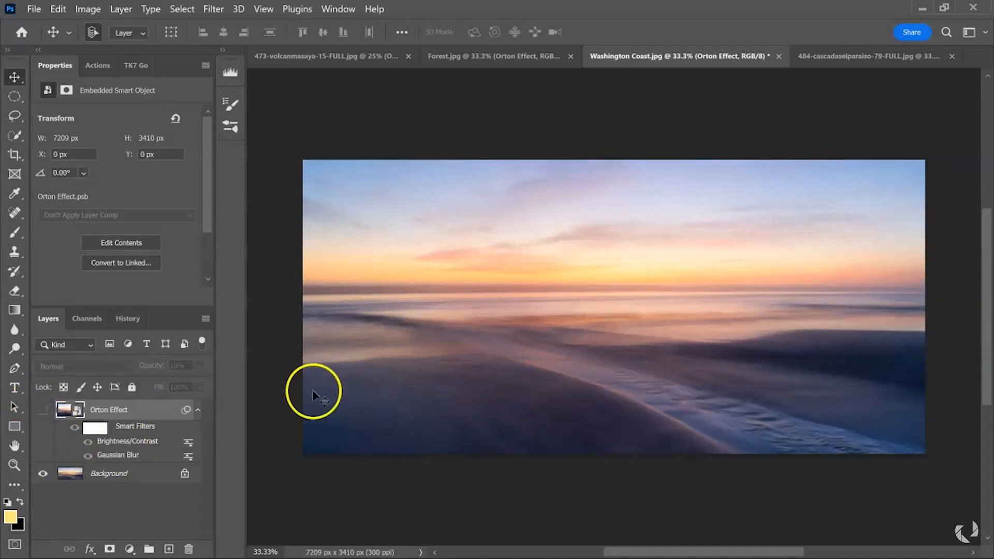
{"action": "left_click", "coordinate": [44, 410]}
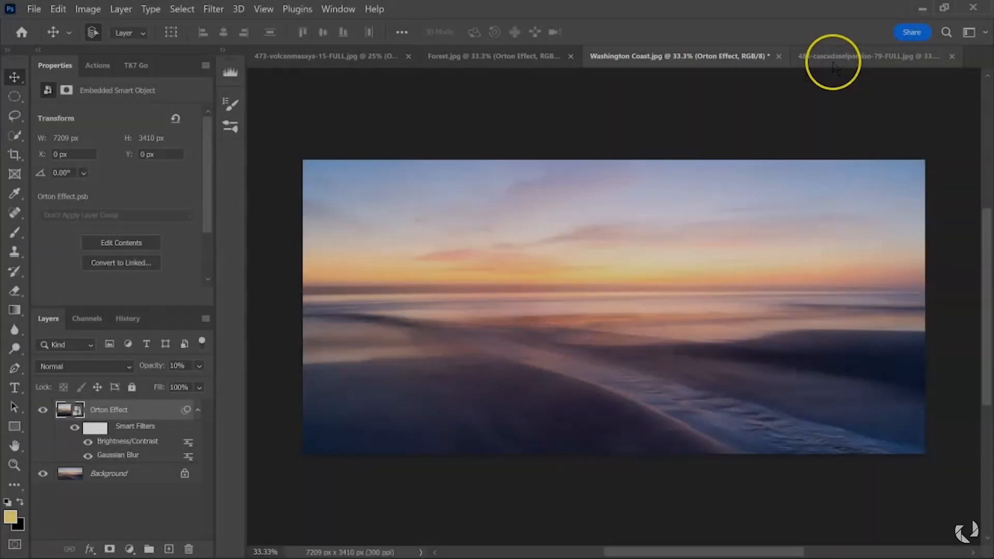
- In the waterfall image 484-cascadaselparaiso-79-FULL.jpg, duplicate the Background layer and keep only a single copy above it
{"action": "left_click", "coordinate": [834, 58]}
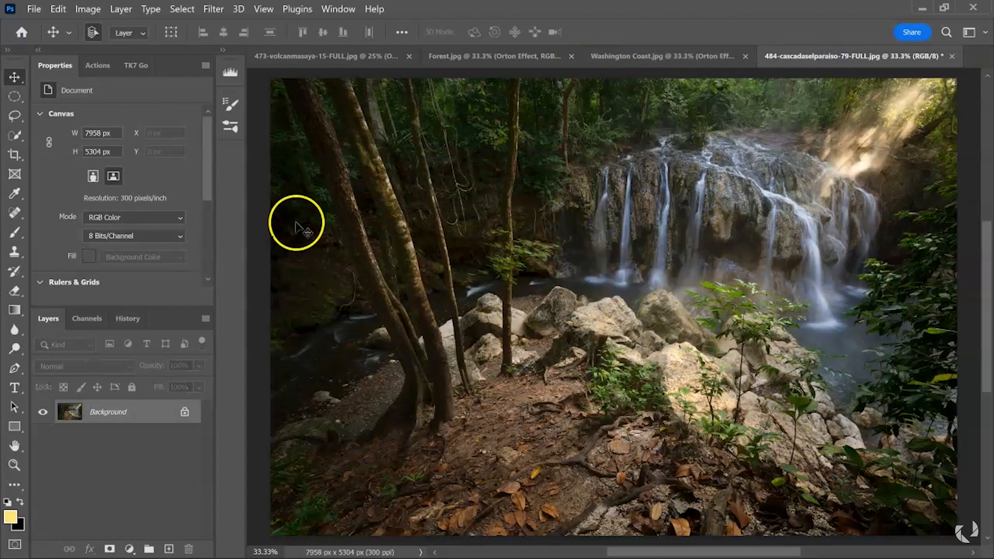
{"action": "left_click", "coordinate": [579, 305]}
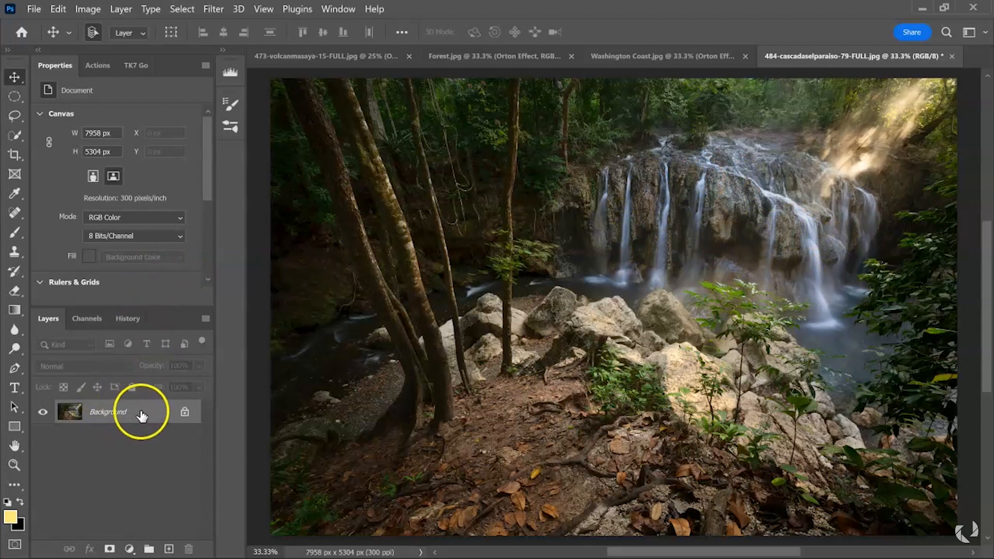
{"action": "key", "text": "ctrl+j"}
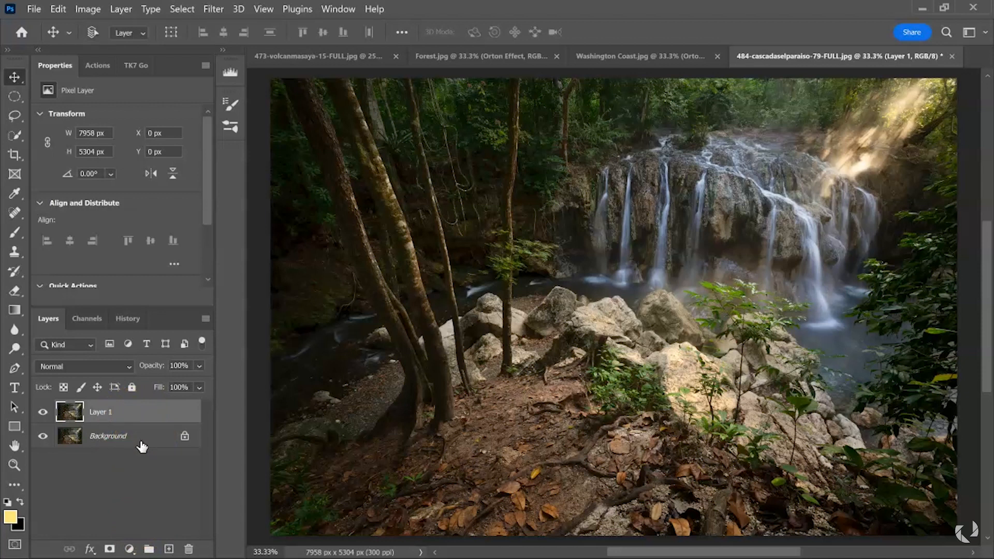
{"action": "key", "text": "ctrl+j"}
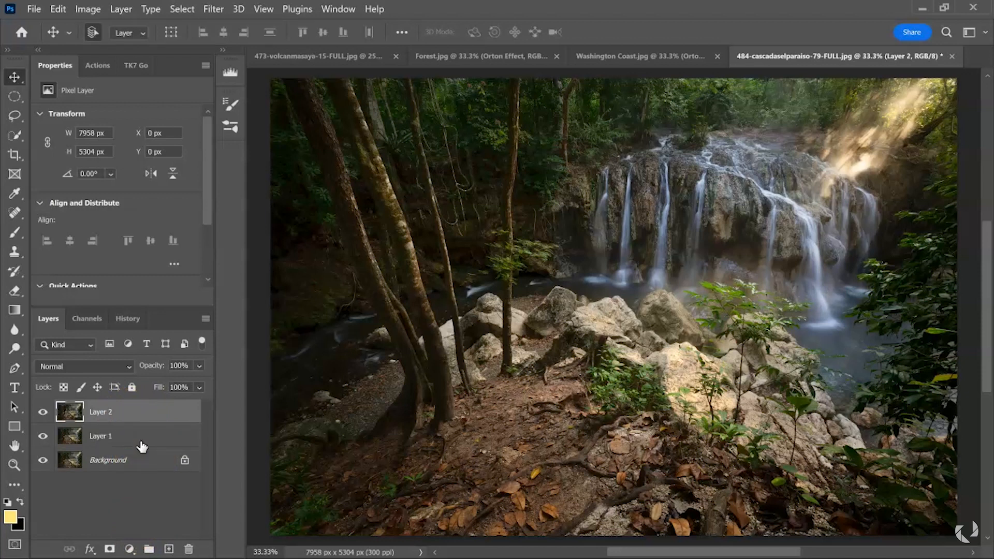
{"action": "left_click", "coordinate": [100, 438]}
{"action": "key", "text": "Delete"}
- Rename the duplicated layer Orton Effect and convert it to a smart object
{"action": "left_click", "coordinate": [116, 414]}
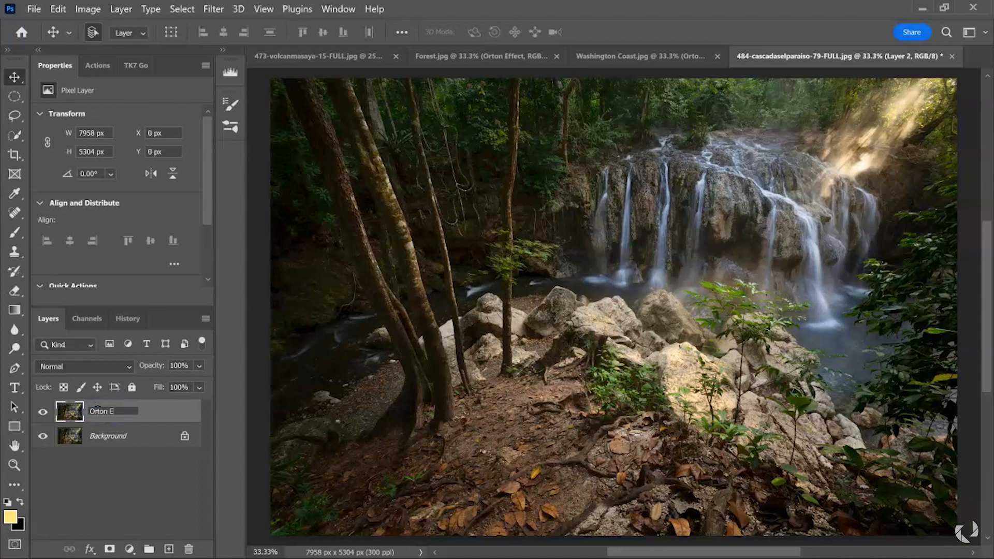
{"action": "key", "text": "Return"}
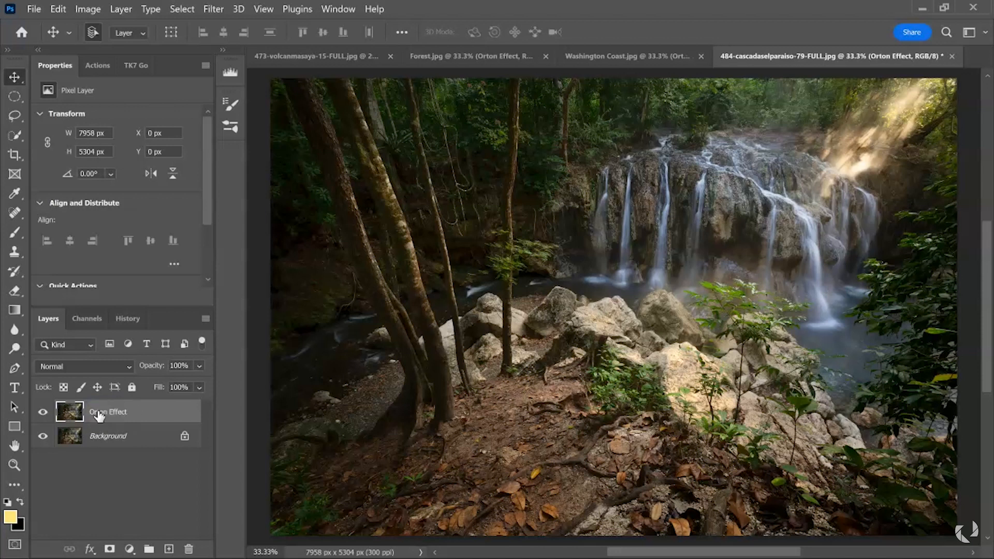
{"action": "right_click", "coordinate": [98, 415]}
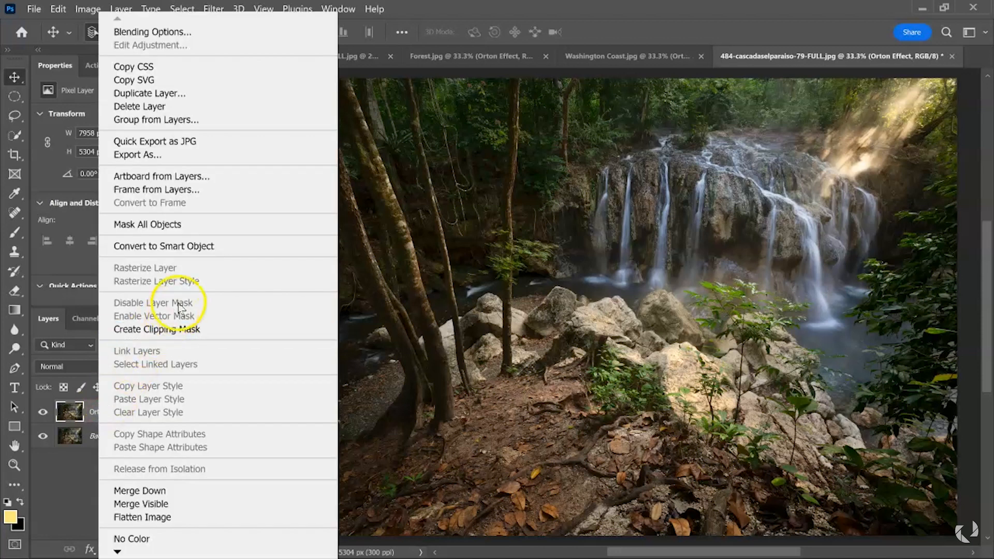
{"action": "left_click", "coordinate": [196, 246]}
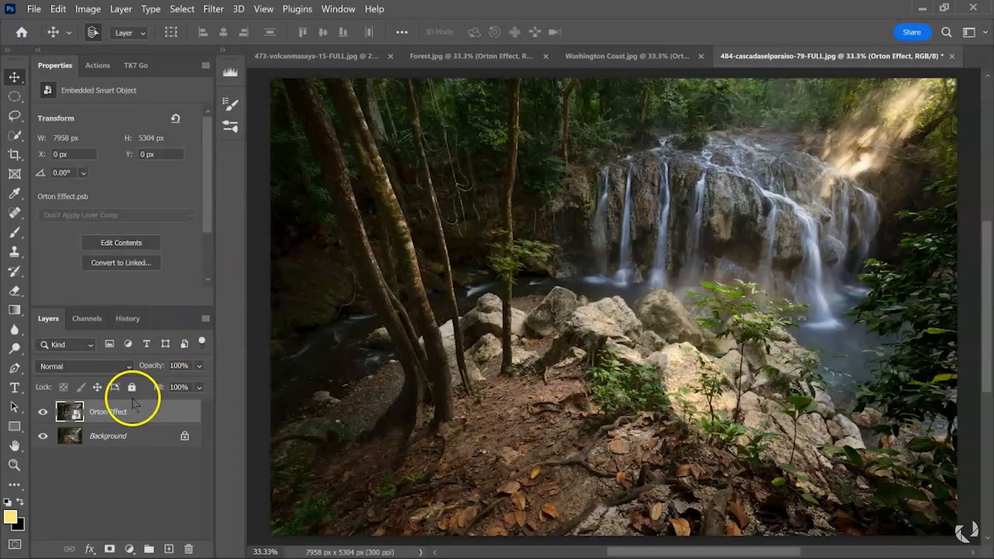
- Apply a Gaussian Blur with a radius of 42 pixels to the Orton Effect layer
{"action": "left_click", "coordinate": [214, 9]}
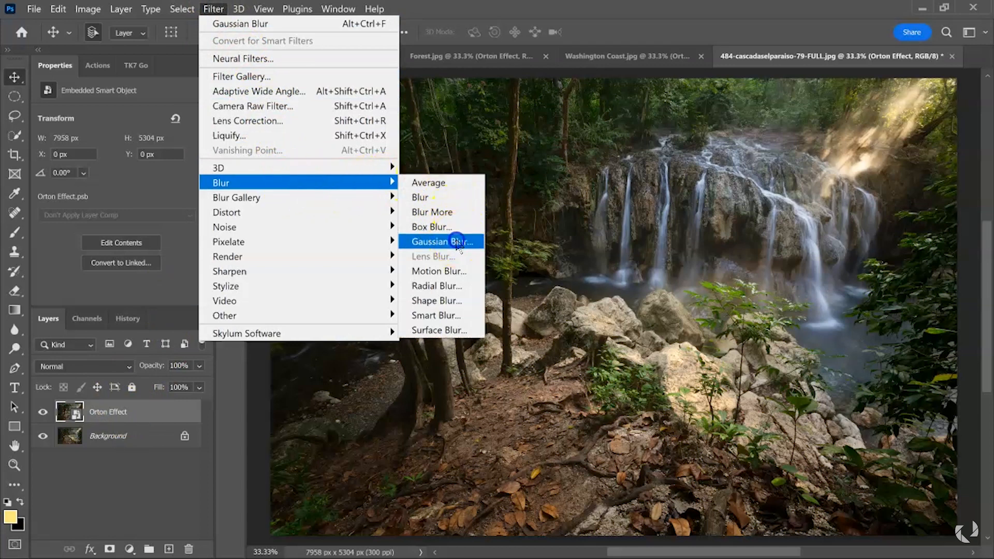
{"action": "left_click", "coordinate": [458, 242]}
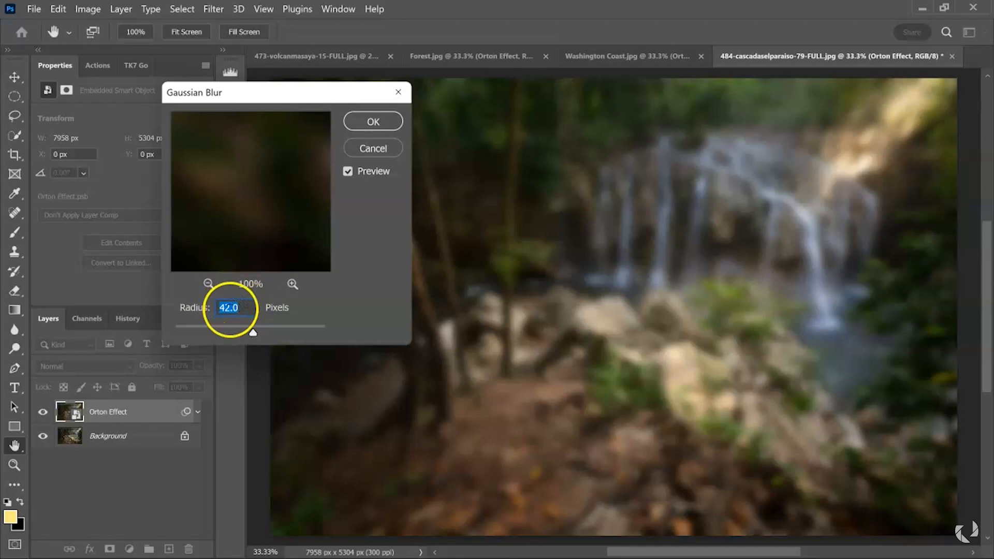
{"action": "left_click_drag", "start_coordinate": [220, 327], "coordinate": [217, 332]}
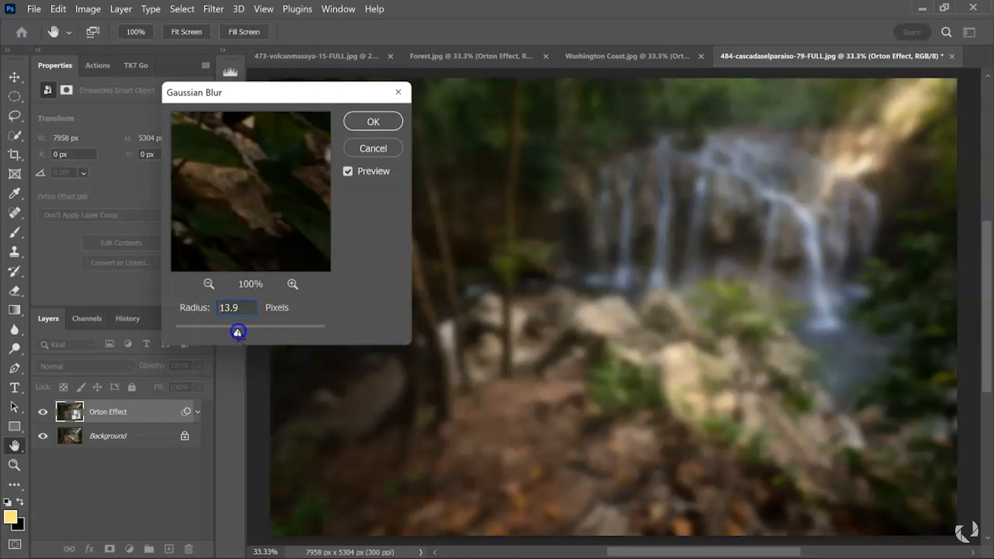
{"action": "left_click_drag", "start_coordinate": [236, 332], "coordinate": [237, 333]}
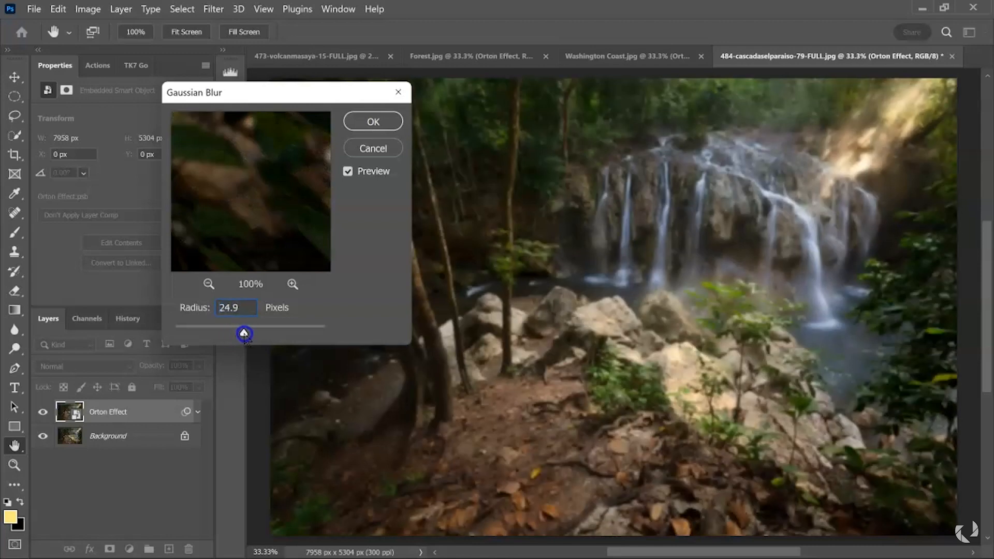
{"action": "left_click_drag", "start_coordinate": [244, 333], "coordinate": [244, 334]}
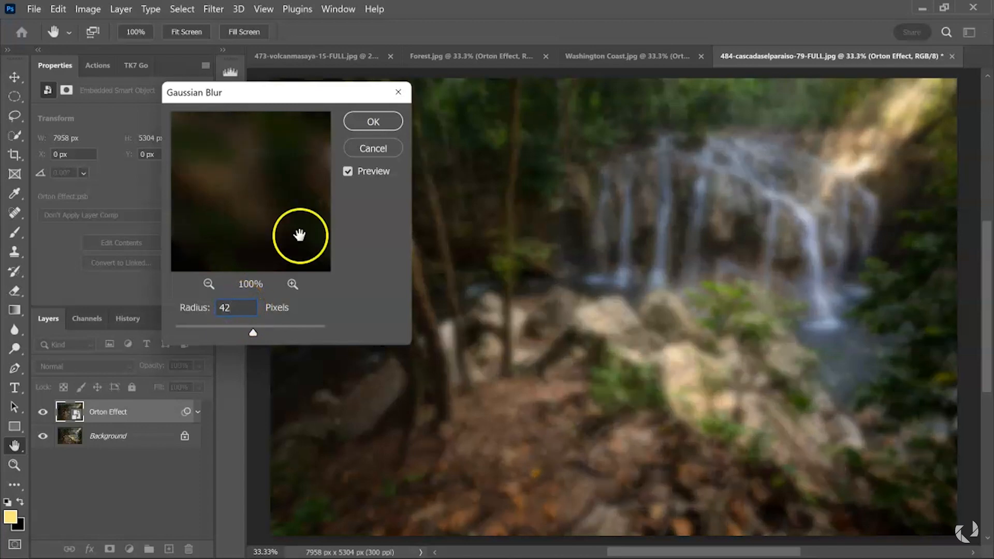
{"action": "left_click", "coordinate": [370, 121]}
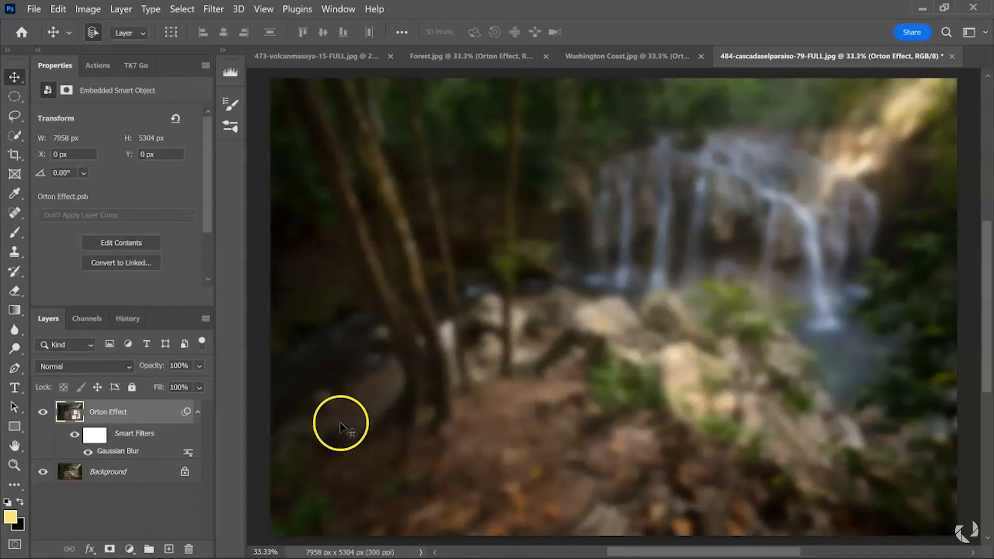
- Apply a Brightness/Contrast adjustment to the Orton Effect layer with brightness 21 and increased contrast
{"action": "left_click", "coordinate": [87, 9]}
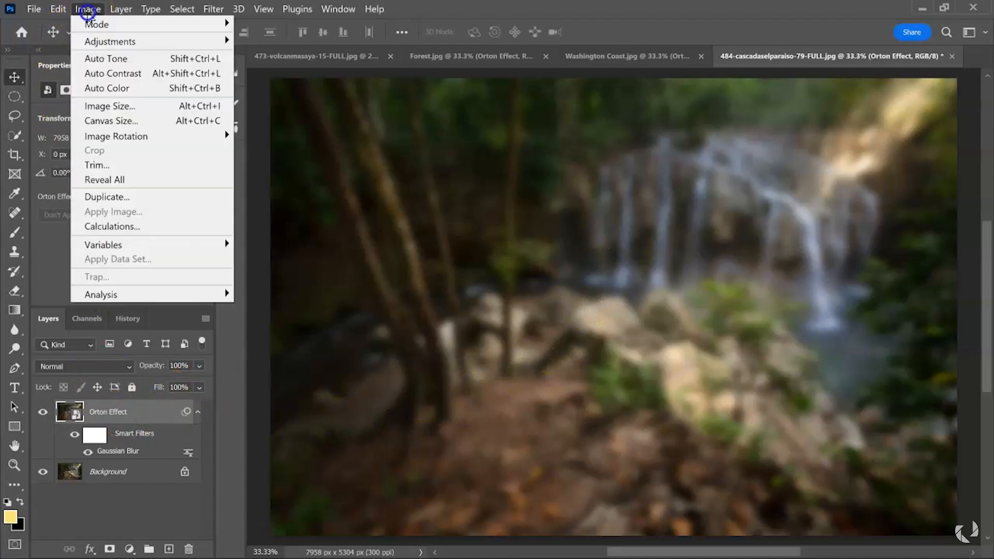
{"action": "mouse_move", "coordinate": [114, 46]}
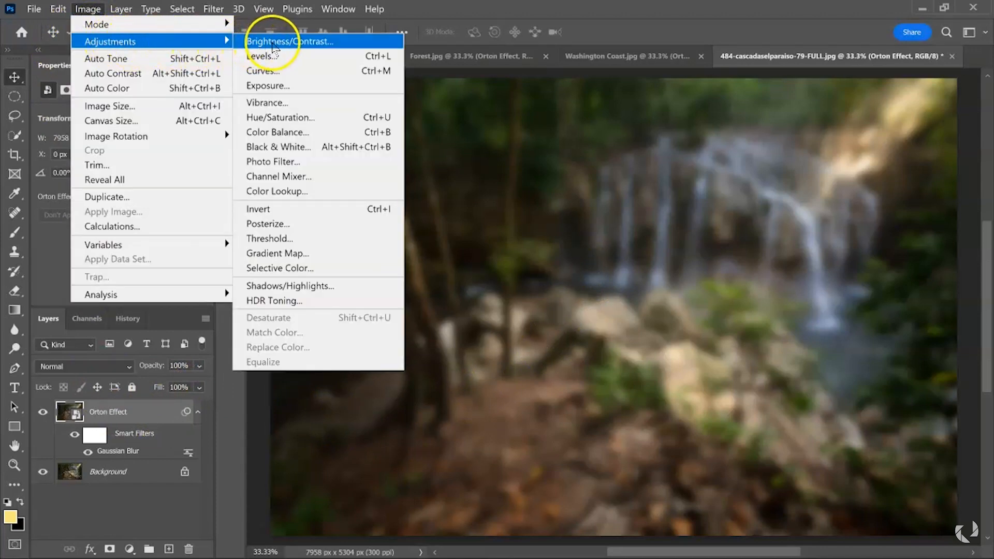
{"action": "left_click", "coordinate": [273, 43]}
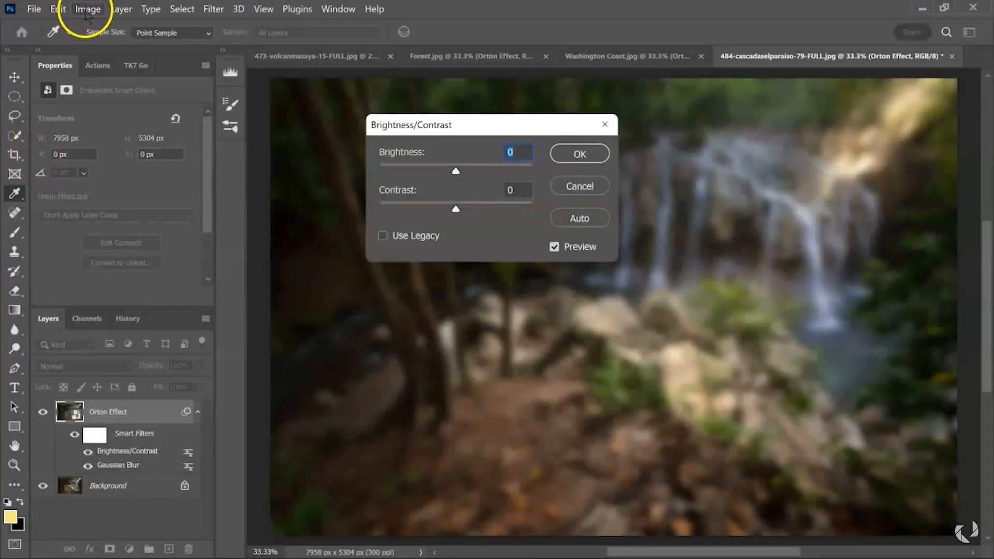
{"action": "left_click", "coordinate": [87, 10]}
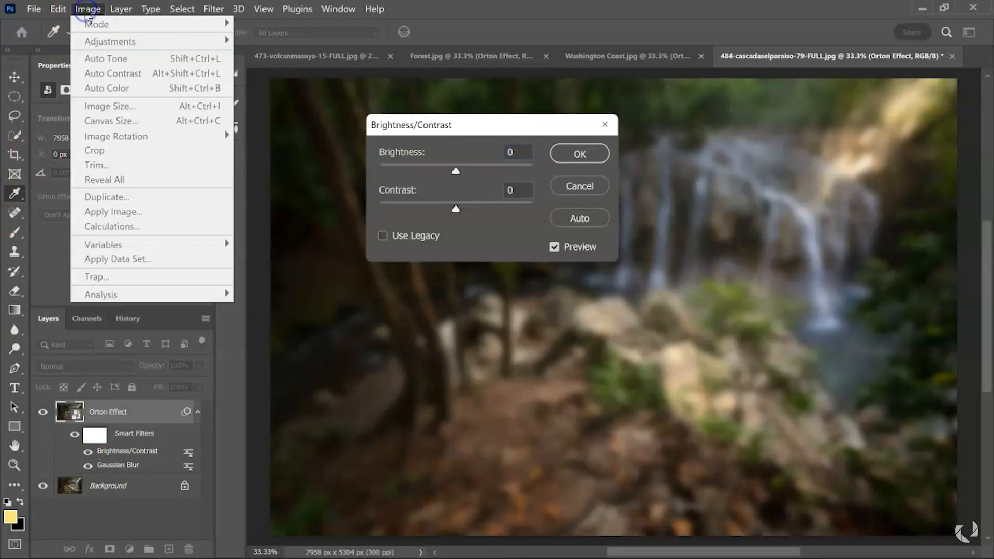
{"action": "left_click", "coordinate": [88, 9]}
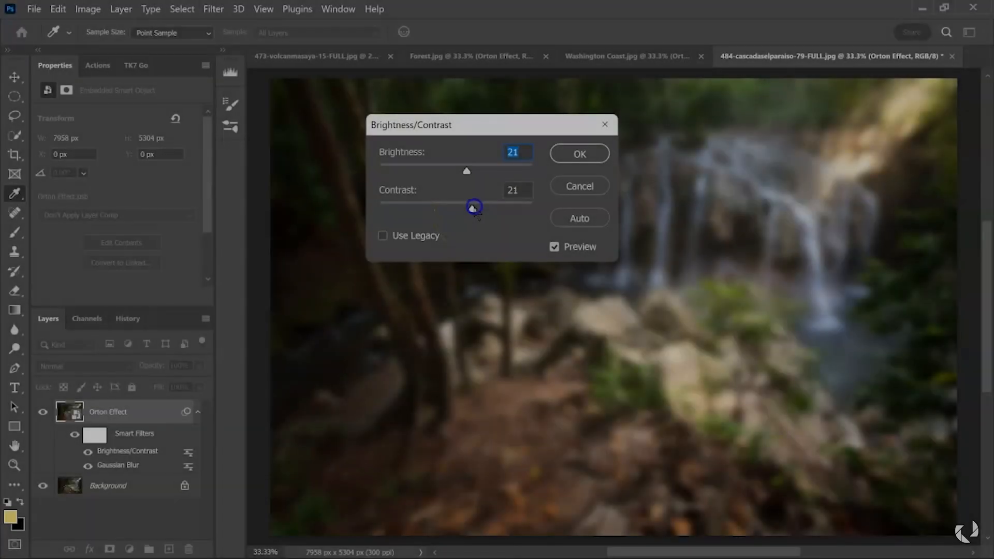
{"action": "left_click_drag", "start_coordinate": [473, 208], "coordinate": [489, 207]}
{"action": "left_click", "coordinate": [581, 154]}
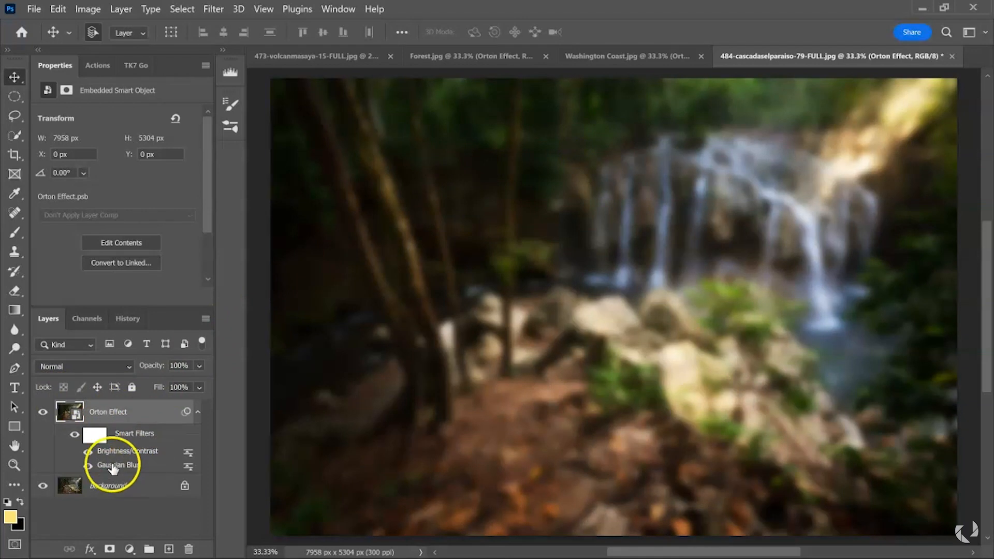
- Set the Orton Effect layer's opacity to 20% and toggle its visibility to compare the waterfall image before and after
{"action": "left_click", "coordinate": [201, 366]}
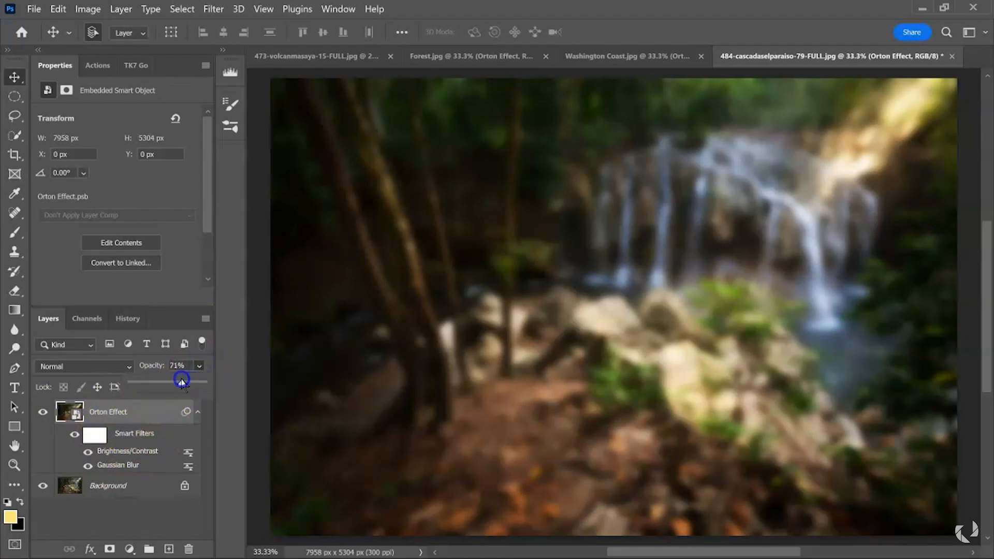
{"action": "left_click_drag", "start_coordinate": [135, 381], "coordinate": [137, 382]}
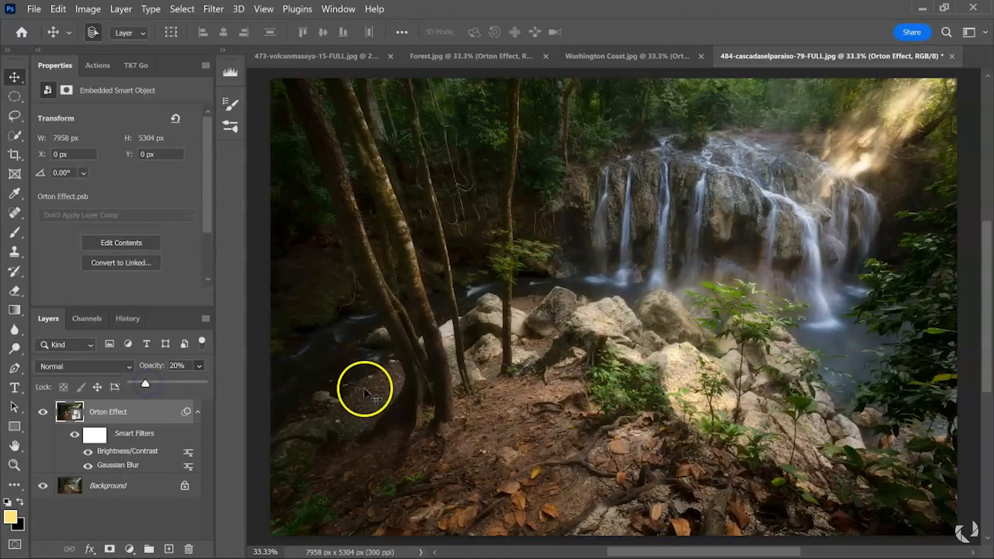
{"action": "left_click", "coordinate": [43, 413]}
{"action": "left_click", "coordinate": [43, 413]}
{"action": "left_click", "coordinate": [44, 414]}
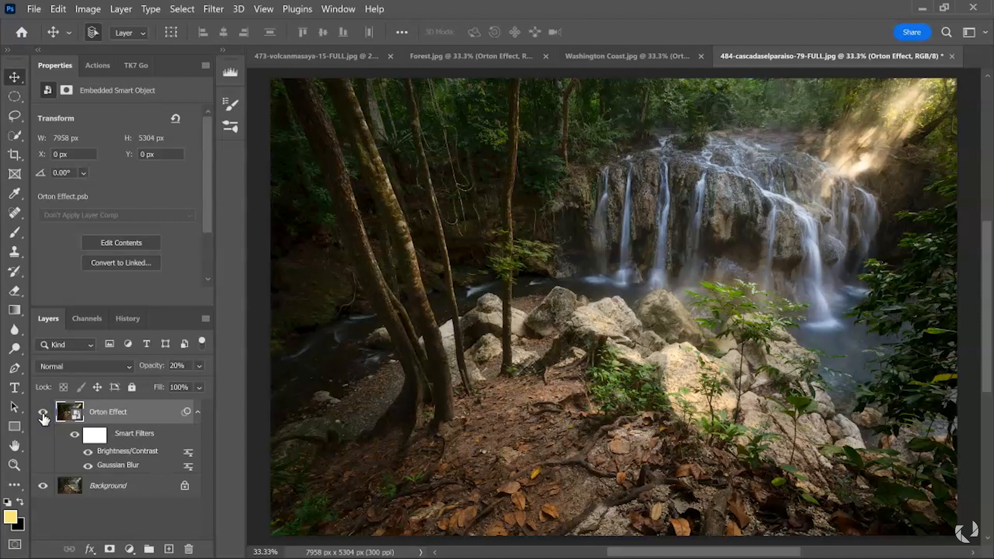
- Lower the Orton Effect layer's opacity to 11% and toggle its visibility to compare the image with and without it
{"action": "left_click", "coordinate": [200, 366]}
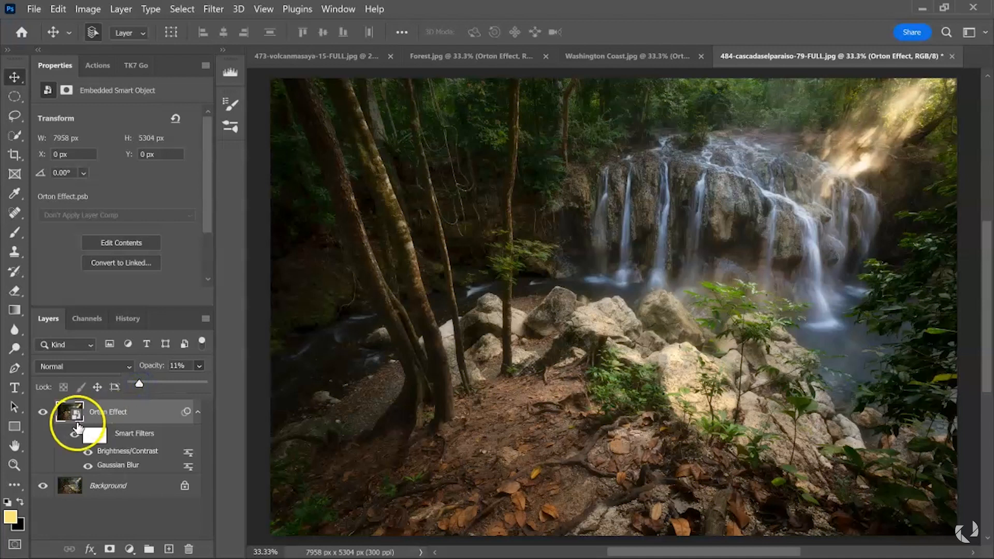
{"action": "left_click", "coordinate": [42, 415]}
{"action": "left_click", "coordinate": [42, 414]}
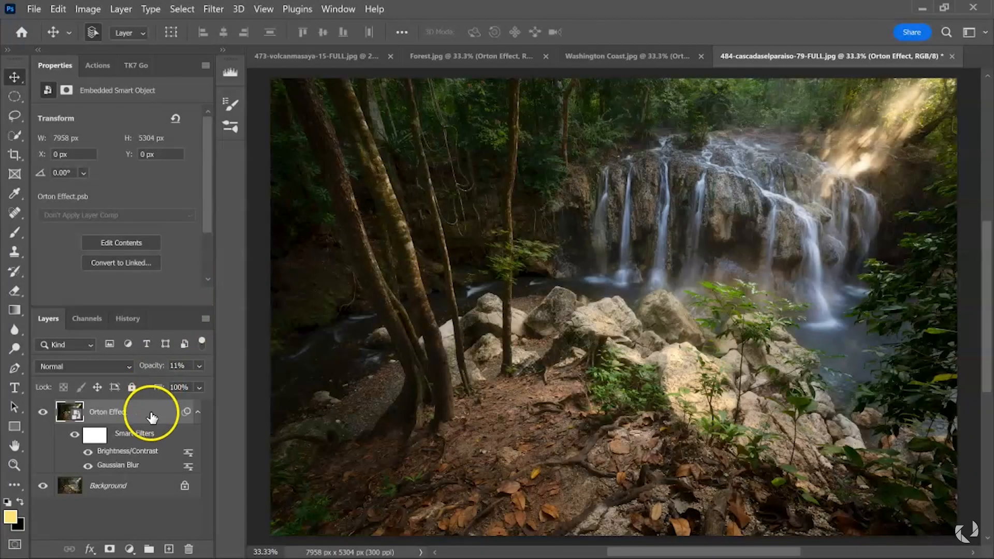
- Reopen the Orton Effect layer's Gaussian Blur and Brightness/Contrast smart filters to review their settings
{"action": "double_click", "coordinate": [131, 466]}
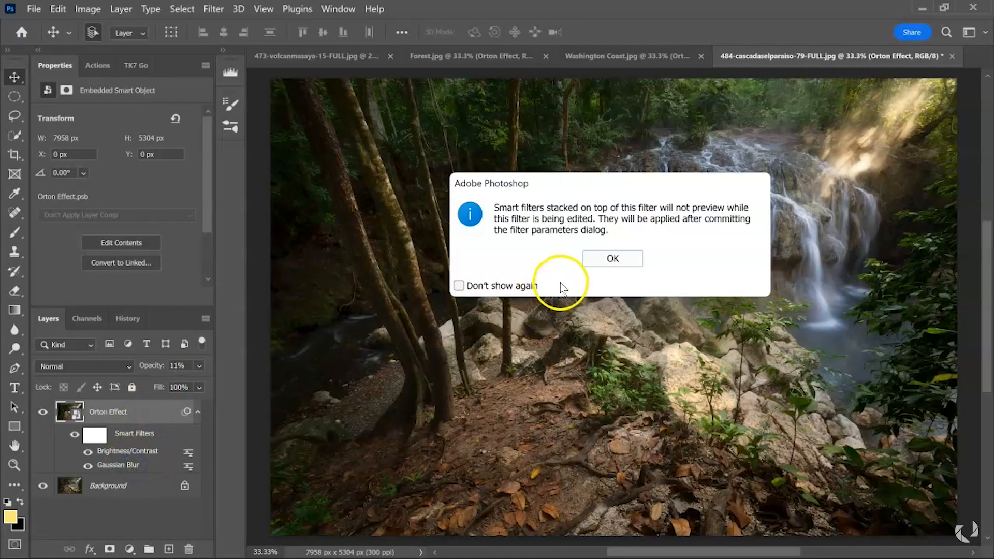
{"action": "left_click", "coordinate": [595, 259]}
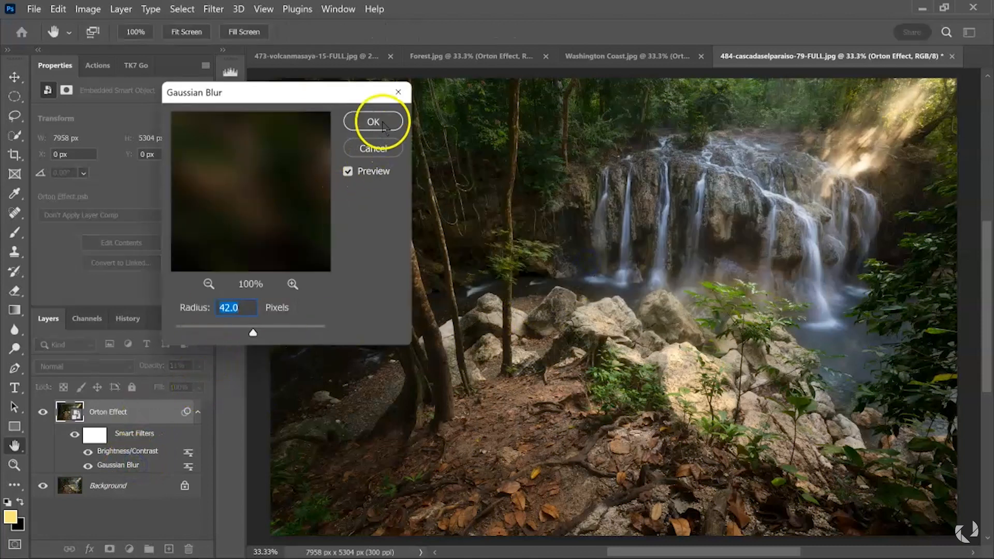
{"action": "left_click", "coordinate": [371, 120]}
{"action": "double_click", "coordinate": [134, 456]}
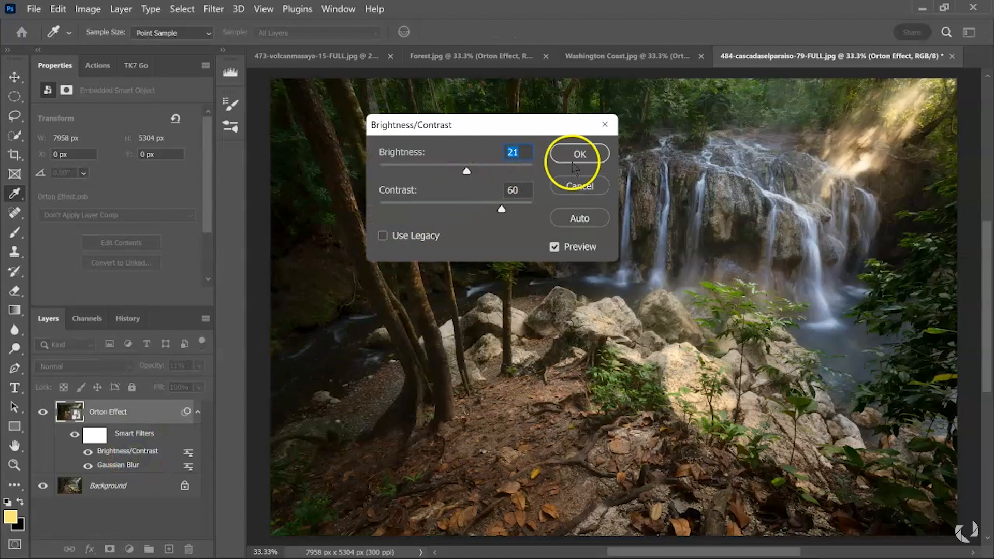
{"action": "left_click", "coordinate": [552, 164]}
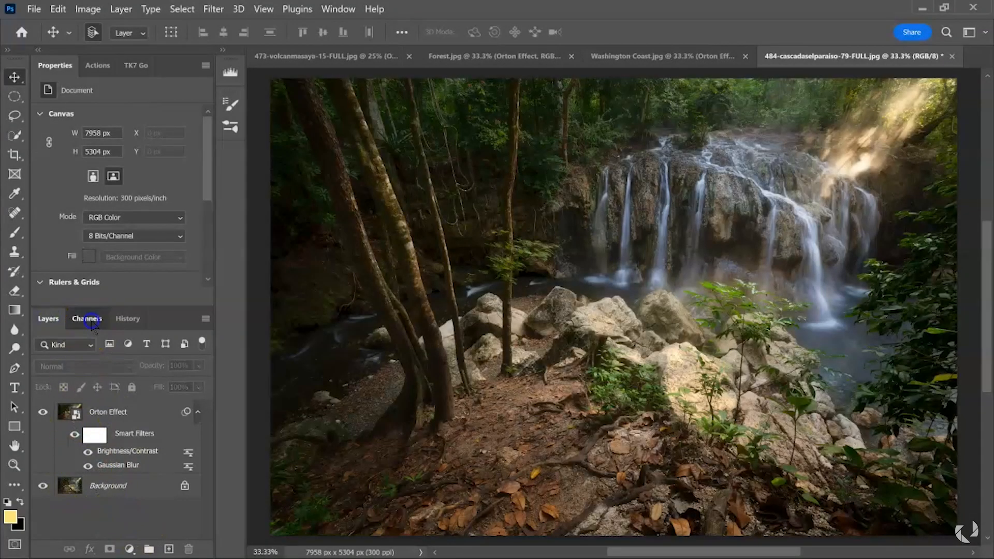
- Load the RGB channel's luminosity as a selection and save it as an alpha channel named Lights 1
{"action": "left_click", "coordinate": [89, 319]}
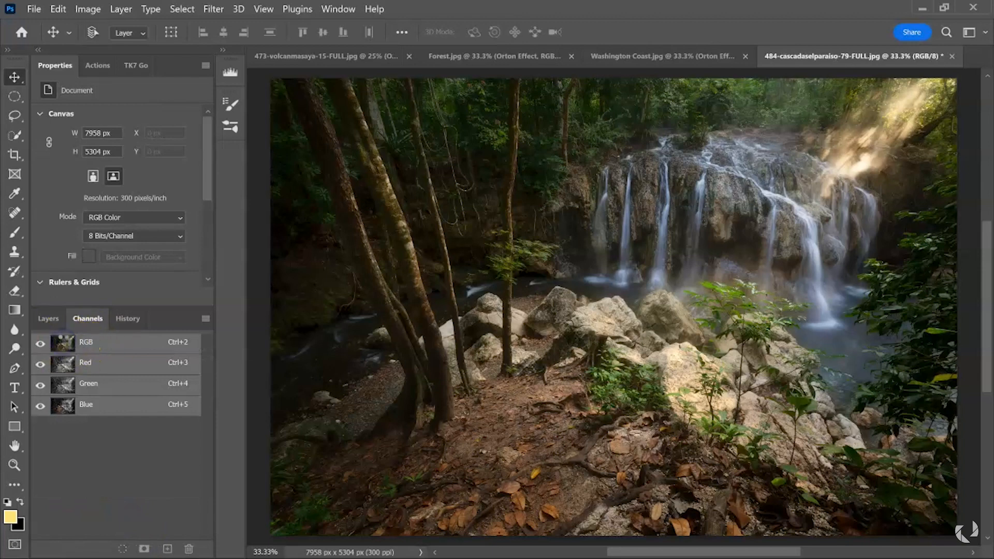
{"action": "left_click", "coordinate": [62, 343], "text": "ctrl"}
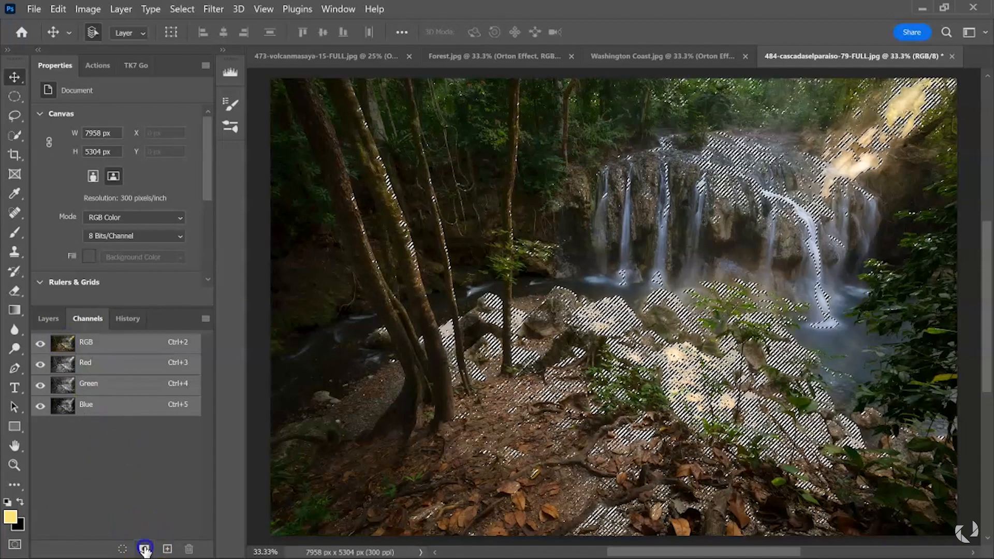
{"action": "double_click", "coordinate": [91, 426]}
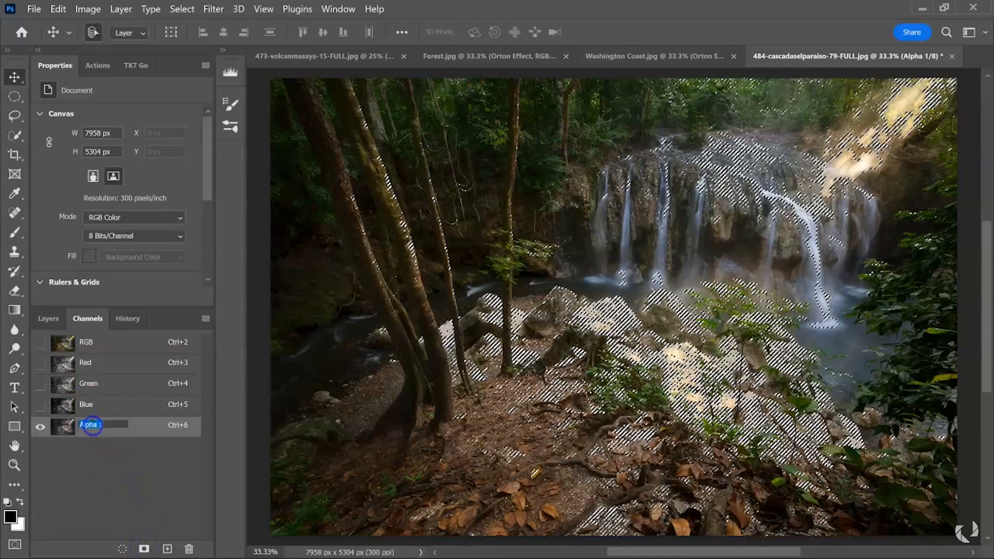
{"action": "type", "text": "Lights 1"}
{"action": "key", "text": "Return"}
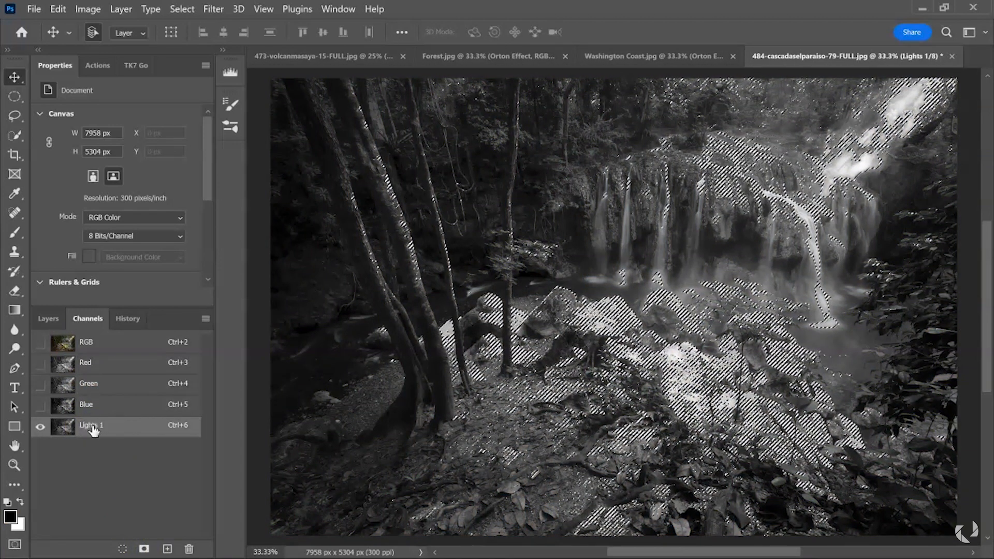
- Restore the color view, add the luminosity selection as a layer mask on the Orton Effect layer, and inspect the mask alone
{"action": "left_click", "coordinate": [40, 344]}
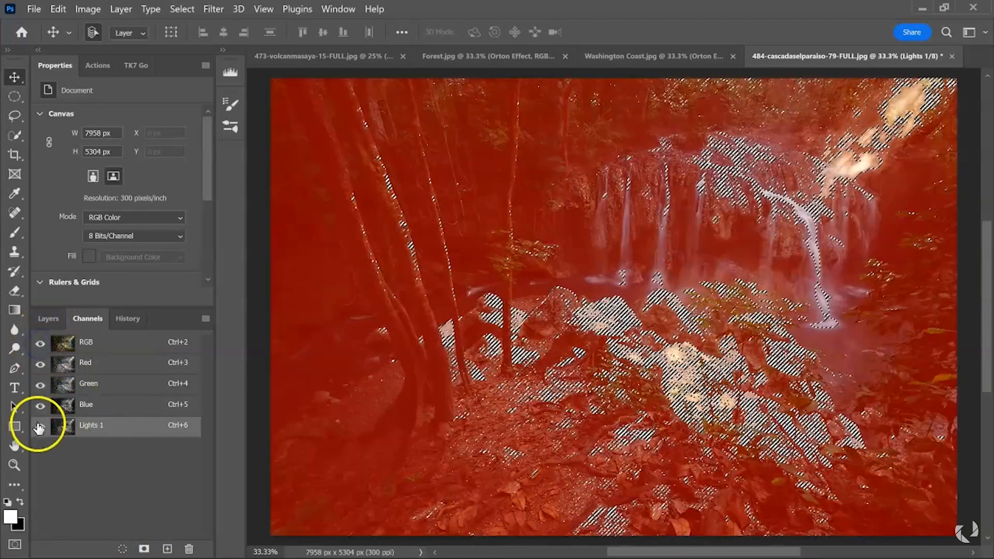
{"action": "left_click", "coordinate": [40, 426]}
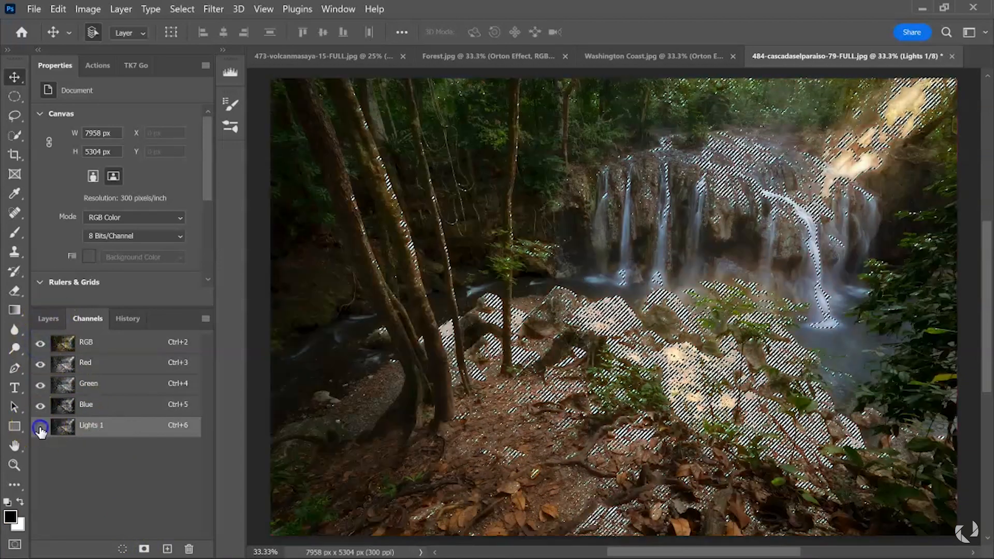
{"action": "left_click", "coordinate": [51, 319]}
{"action": "left_click", "coordinate": [124, 412]}
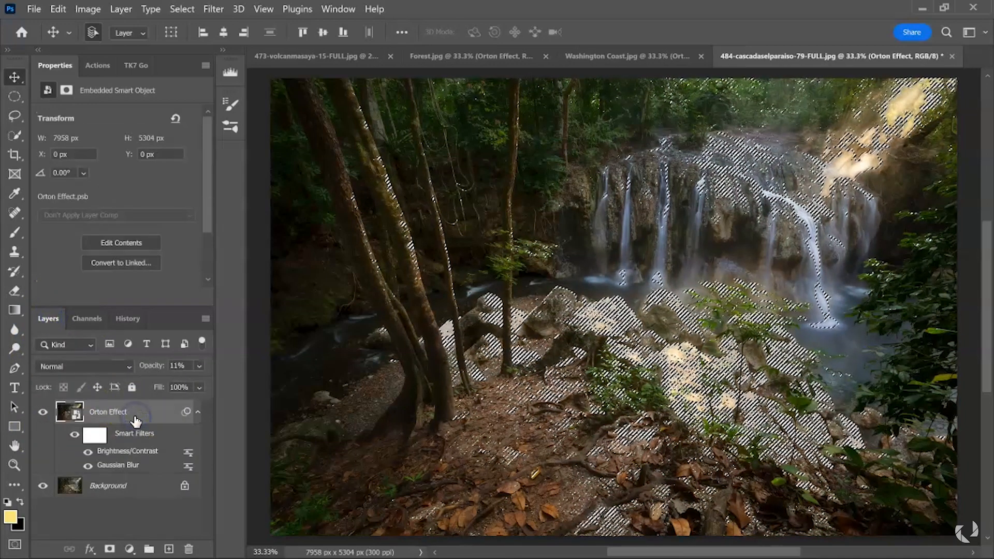
{"action": "left_click", "coordinate": [106, 550]}
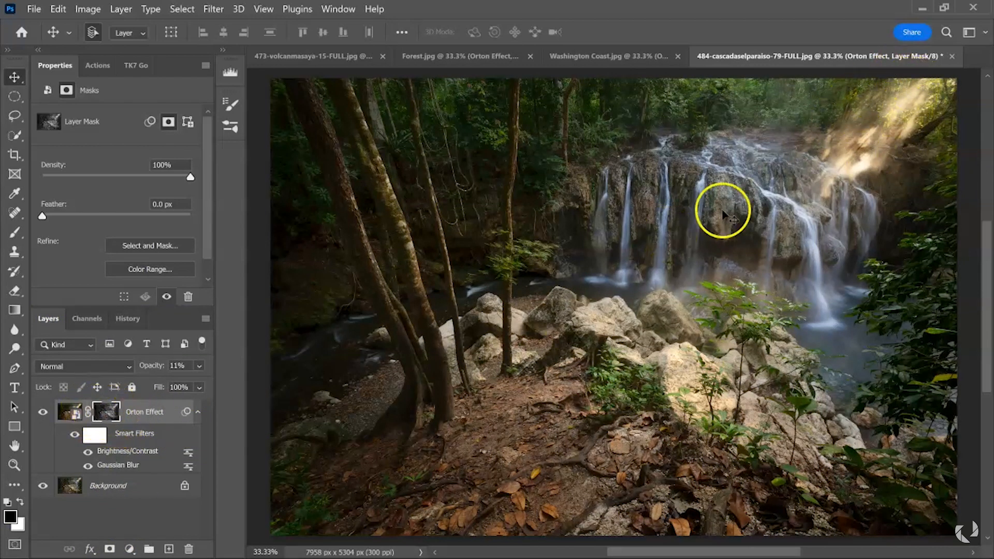
{"action": "left_click", "coordinate": [110, 419], "text": "alt"}
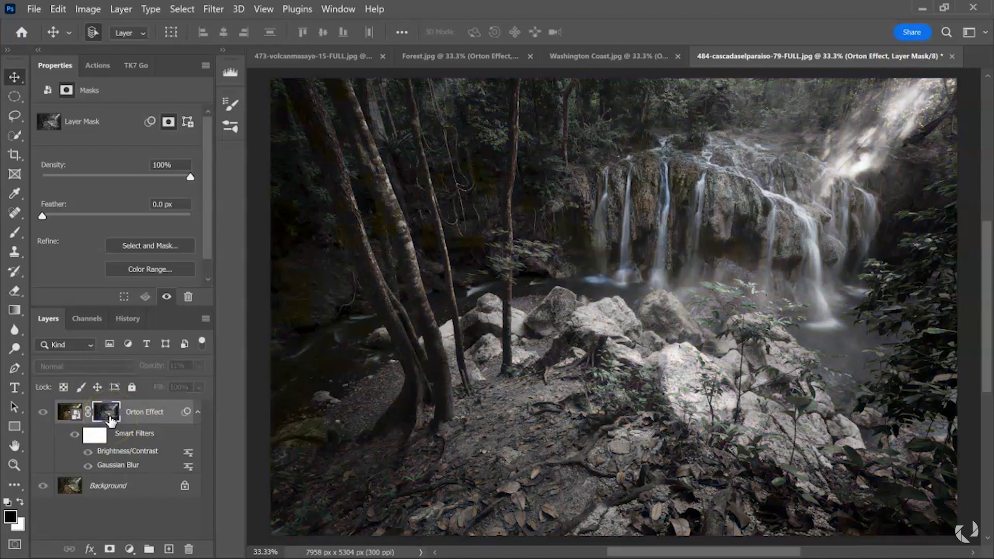
{"action": "left_click", "coordinate": [111, 418], "text": "alt"}
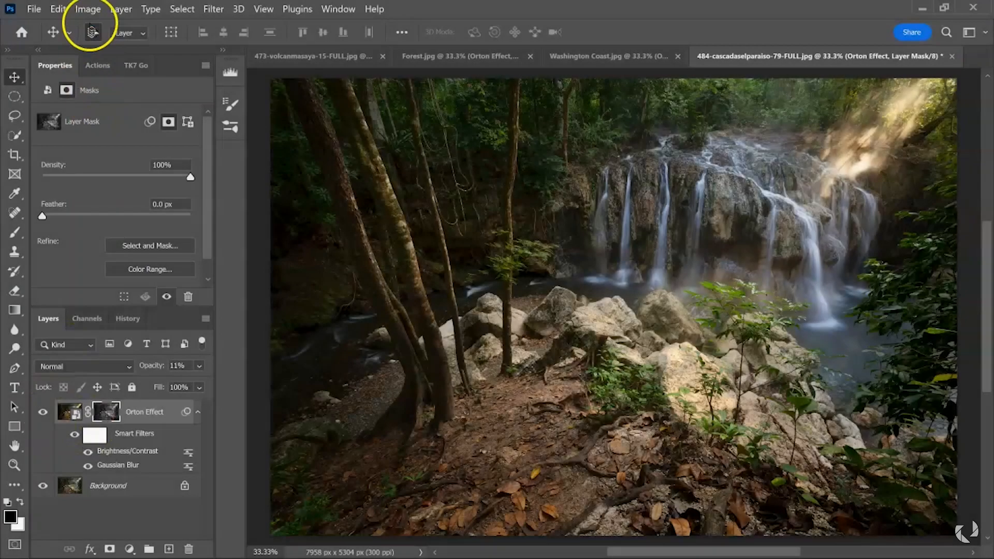
- Apply a Vibrance adjustment of +49 to the Orton Effect smart object itself, not its layer mask
{"action": "left_click", "coordinate": [69, 412]}
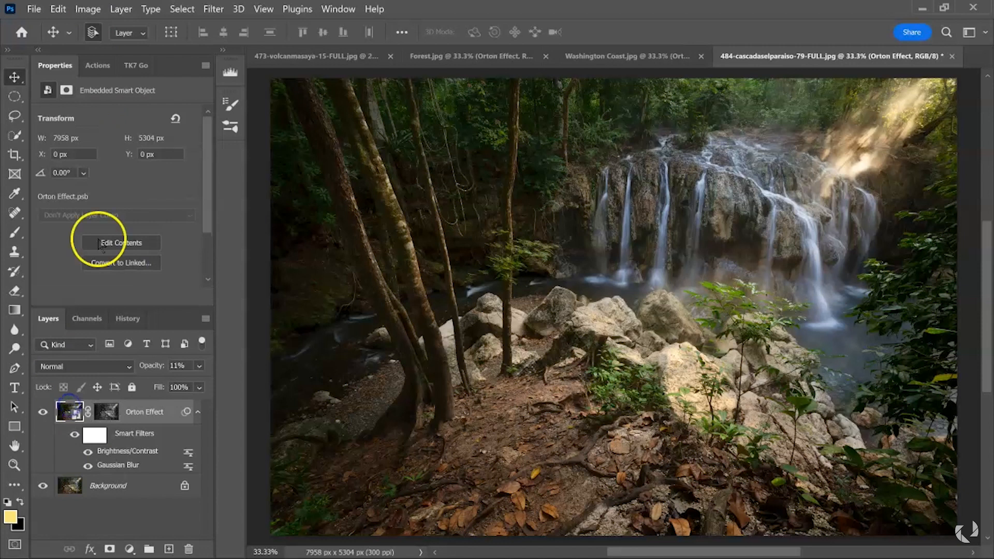
{"action": "left_click", "coordinate": [78, 10]}
{"action": "mouse_move", "coordinate": [109, 41]}
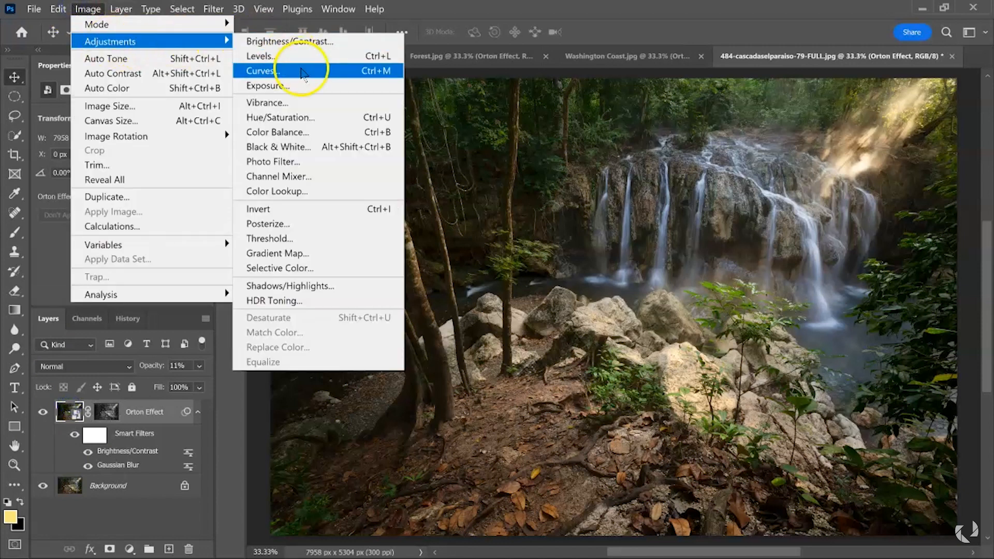
{"action": "left_click", "coordinate": [311, 104]}
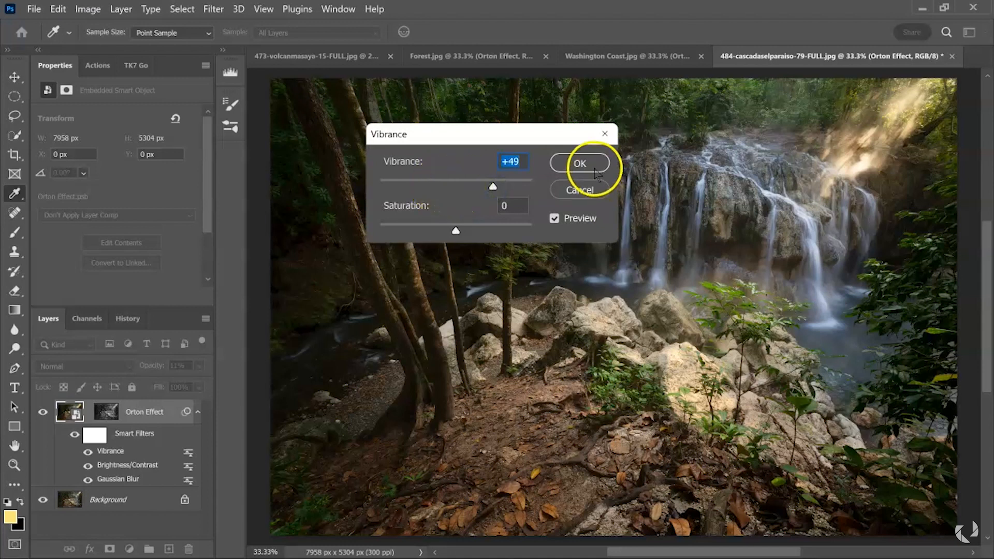
{"action": "left_click", "coordinate": [580, 163]}
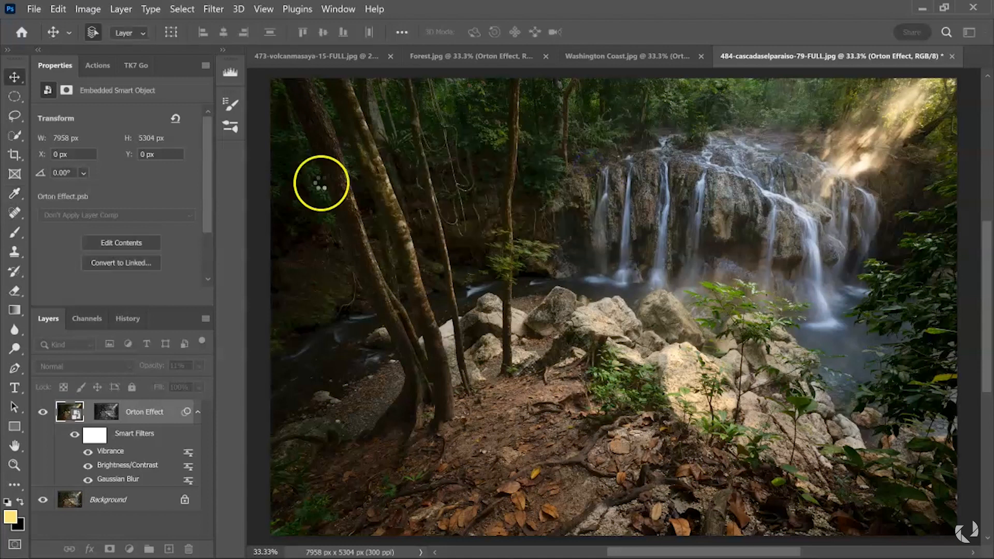
- Apply a Color Balance adjustment to the Orton Effect layer's midtones with Cyan-Red at +6 and Yellow-Blue at -18
{"action": "left_click", "coordinate": [88, 9]}
{"action": "mouse_move", "coordinate": [110, 44]}
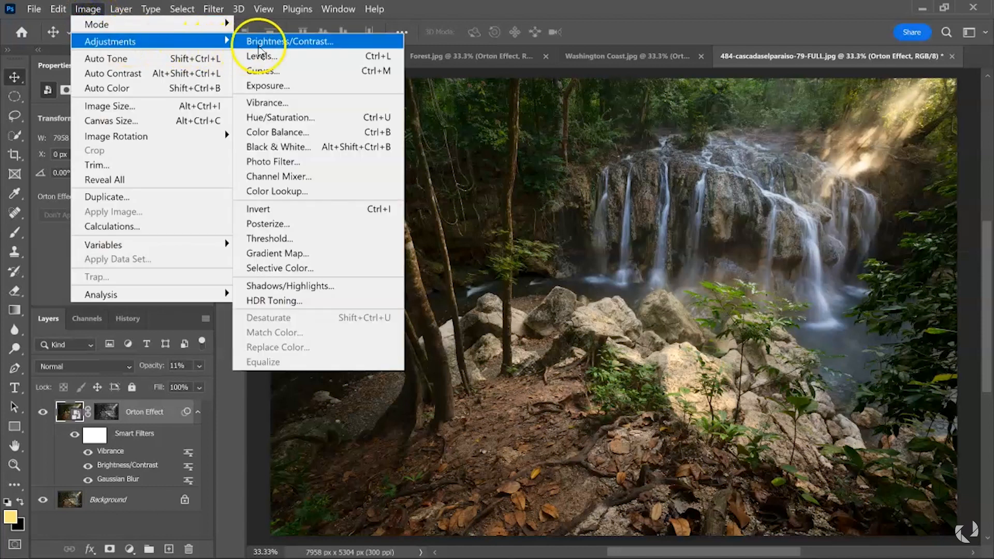
{"action": "left_click", "coordinate": [325, 134]}
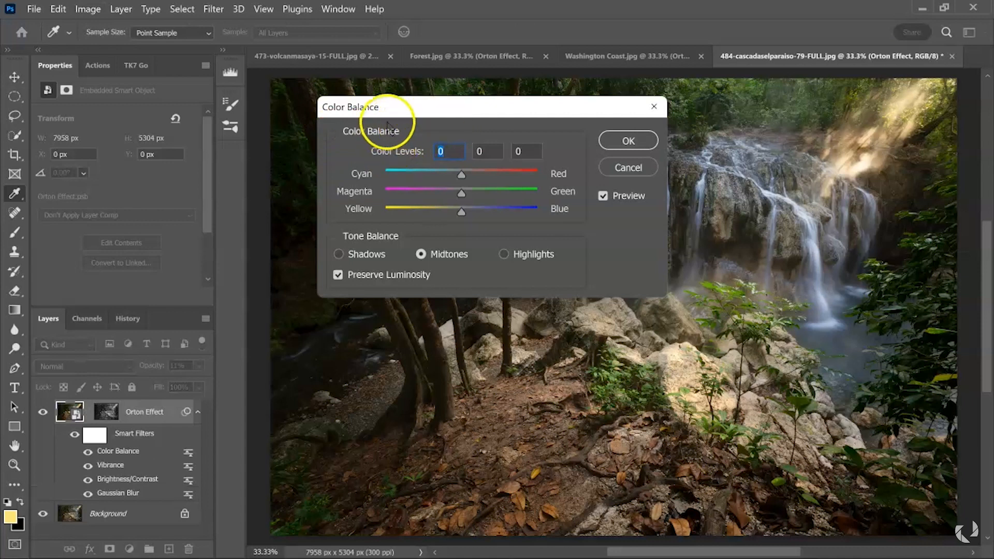
{"action": "left_click_drag", "start_coordinate": [468, 214], "coordinate": [460, 214]}
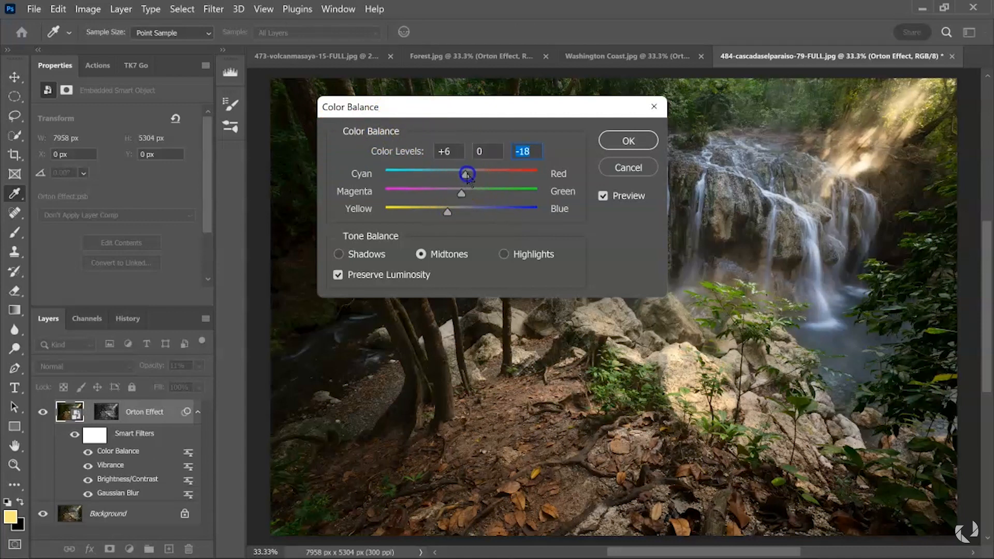
{"action": "left_click", "coordinate": [629, 140]}
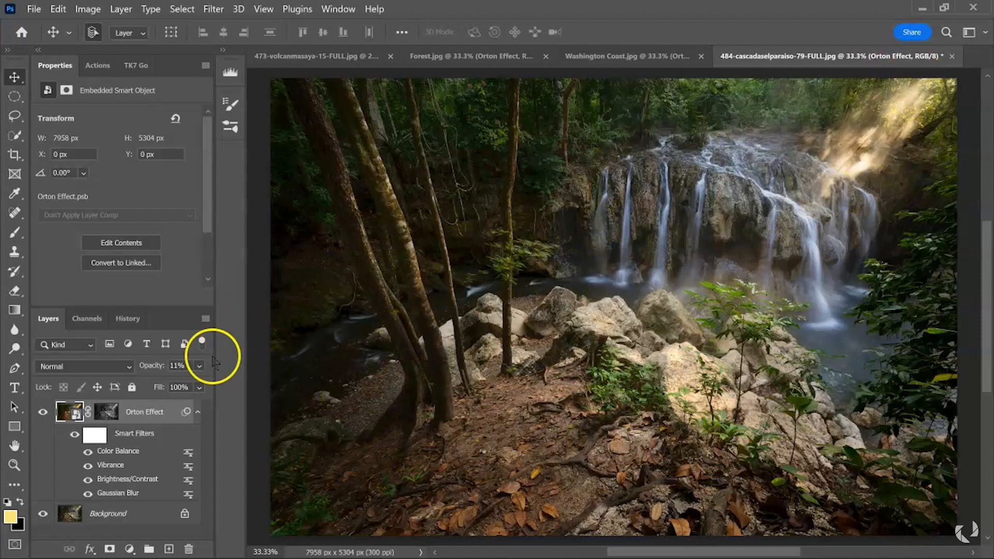
- Toggle the Orton Effect layer's visibility to compare the masked, color-adjusted glow with the original photo
{"action": "left_click", "coordinate": [42, 413]}
{"action": "left_click", "coordinate": [42, 413]}
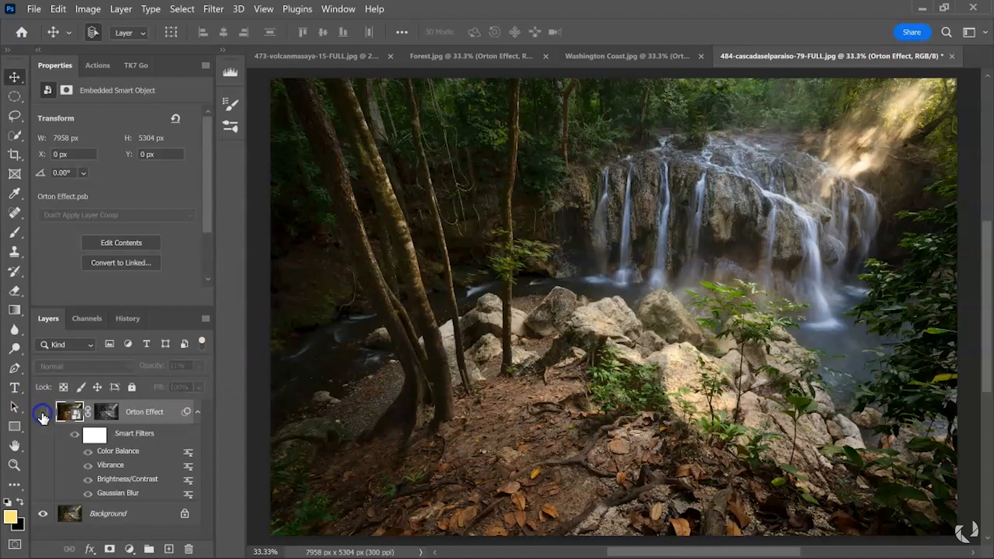
{"action": "left_click", "coordinate": [43, 413]}
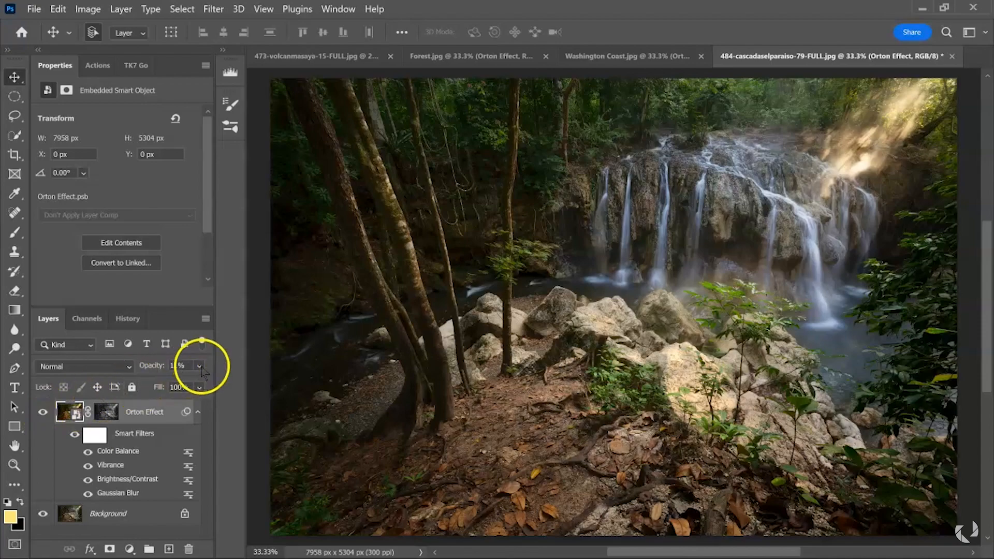